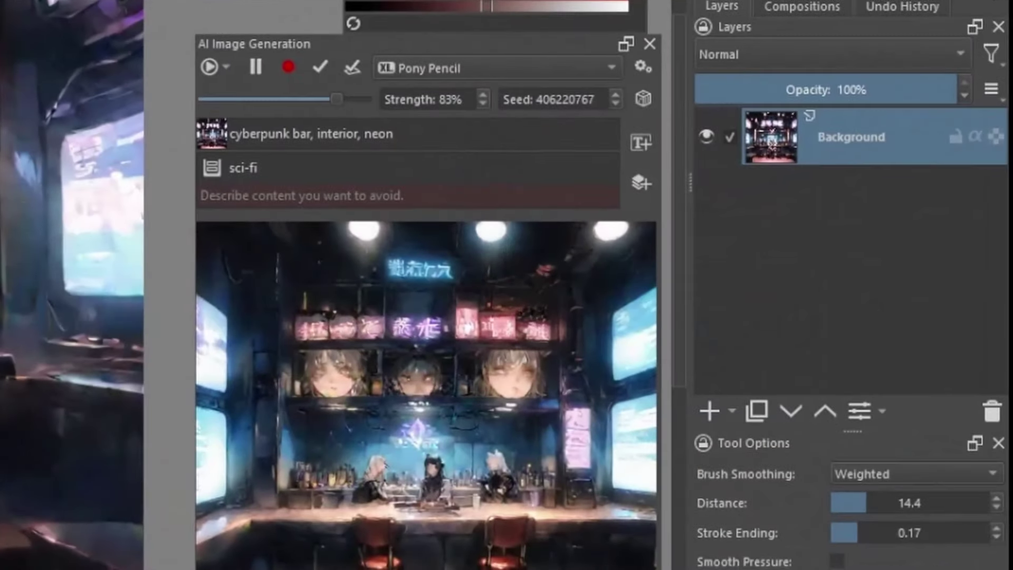
- Add a text region above the background and set its prompt to "woman, space pirate, jacket, hat, red hair"
click(641, 143)
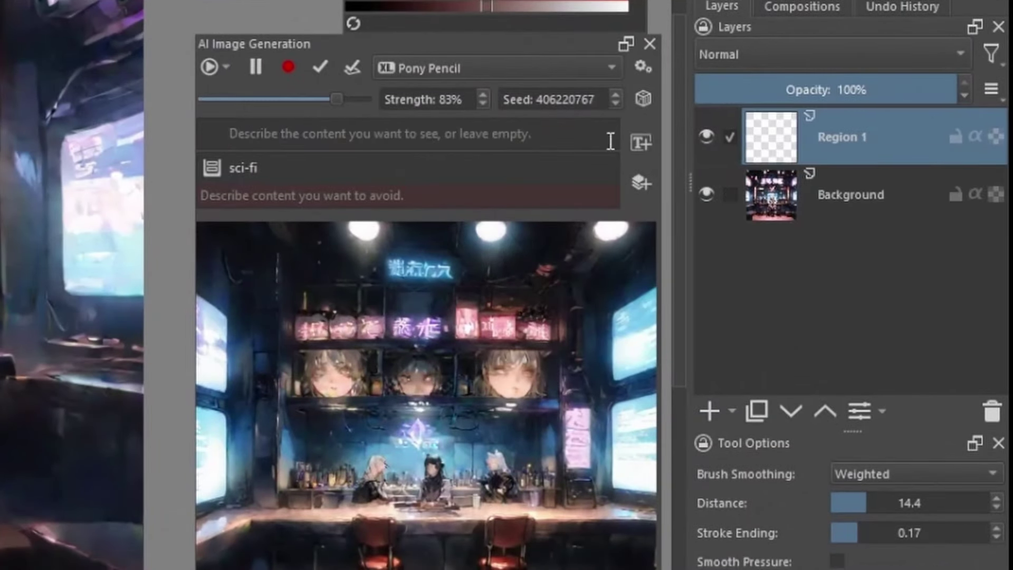
click(519, 132)
text(woman, space pirate, jacket)
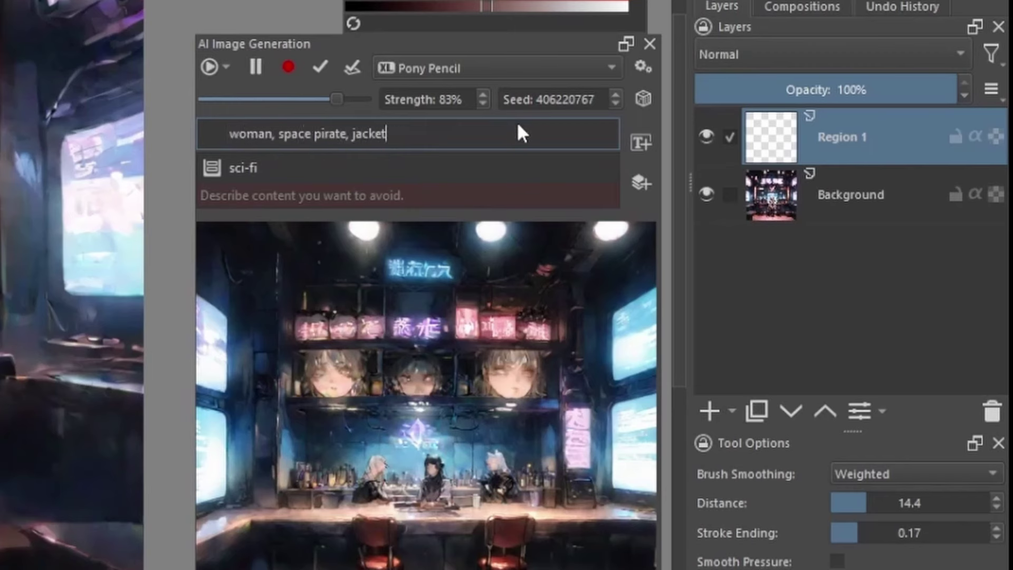
text(, hat, red hair)
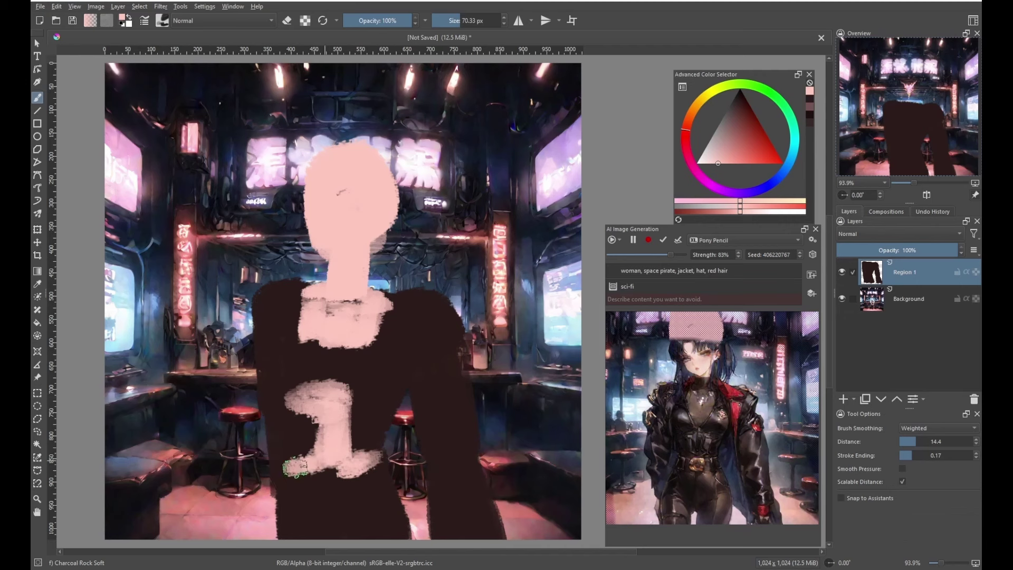
- Paint the figure's bare midriff in pale skin tone, a dark hat on the head, and hair alongside the face
drag(295, 506, 369, 412)
drag(338, 453, 329, 293)
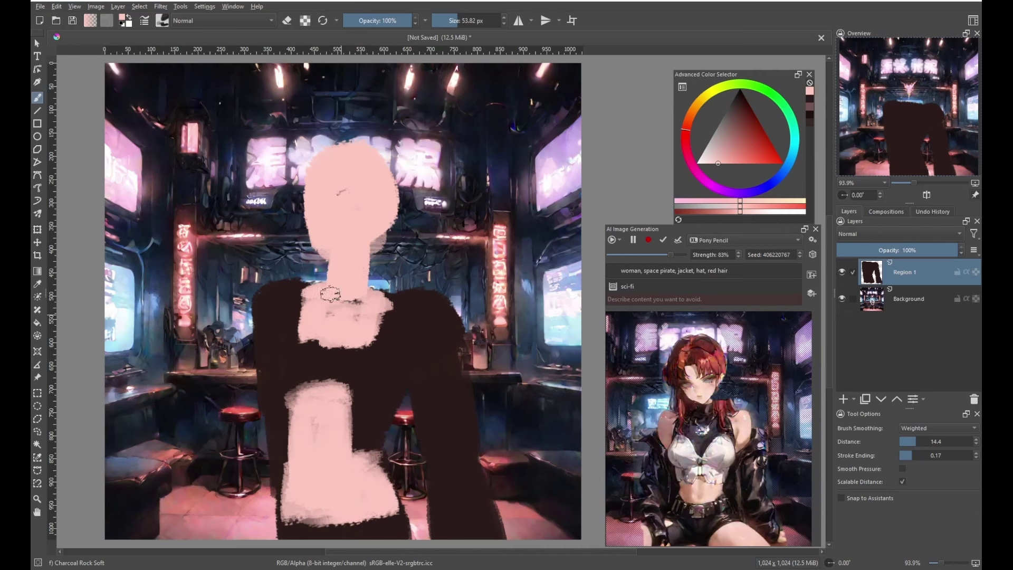
ctrl+click(398, 421)
mouse_move(317, 147)
mouse_down()
mouse_move(400, 163)
mouse_move(407, 180)
mouse_move(455, 193)
mouse_up()
click(765, 144)
mouse_move(393, 194)
mouse_down()
mouse_move(384, 252)
mouse_move(436, 277)
mouse_up()
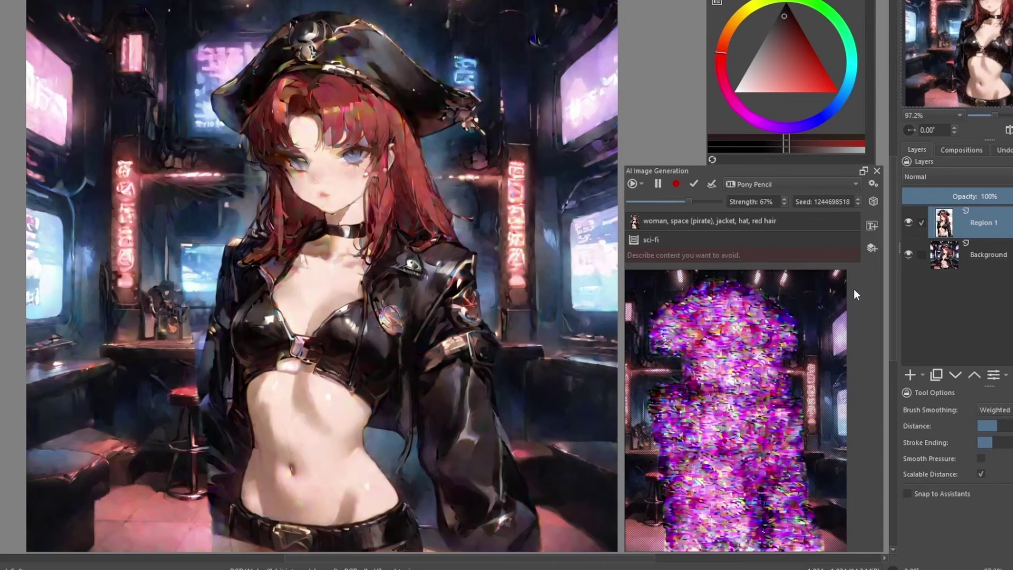
- Try merging the Region 1 layer into the background and undo the merge
key(ctrl+e)
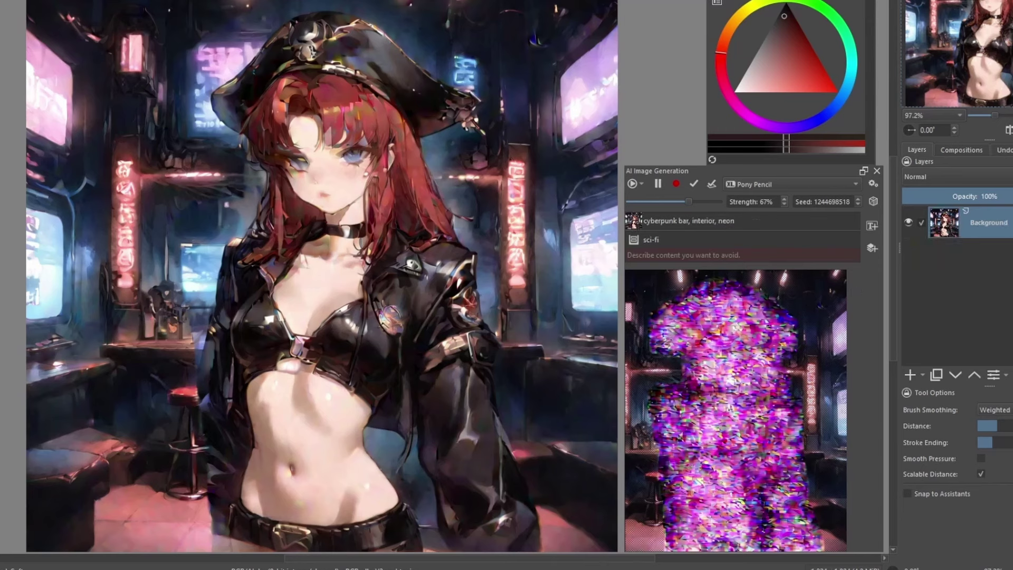
key(ctrl+z)
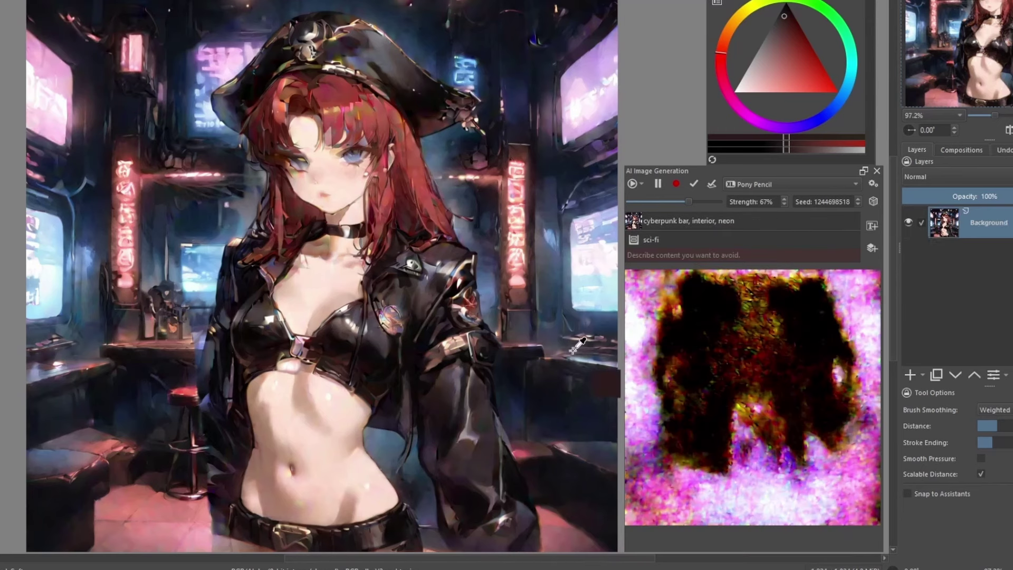
- Try the Blue Pencil style on the live image and switch back to Pony Pencil
click(780, 184)
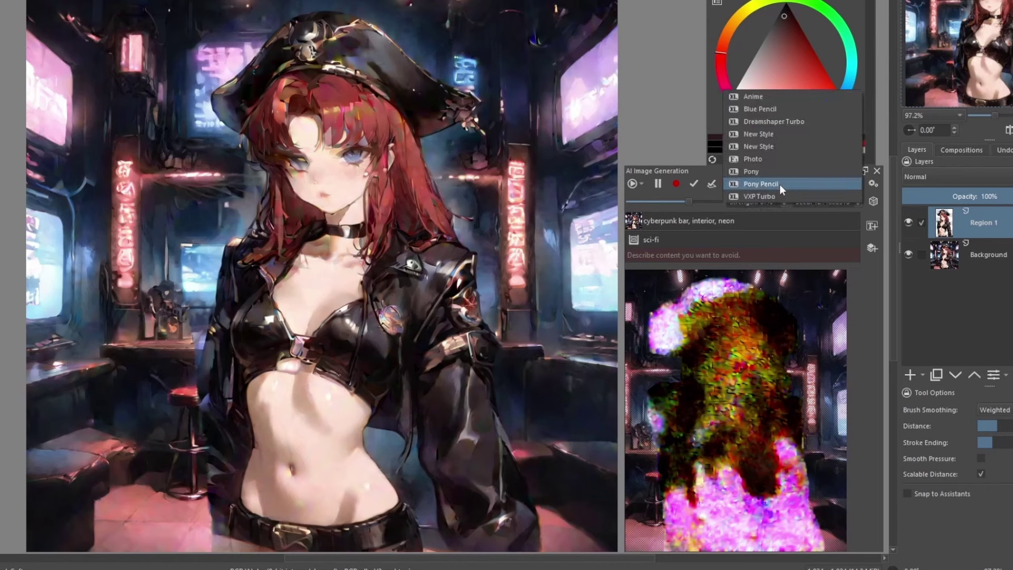
click(740, 173)
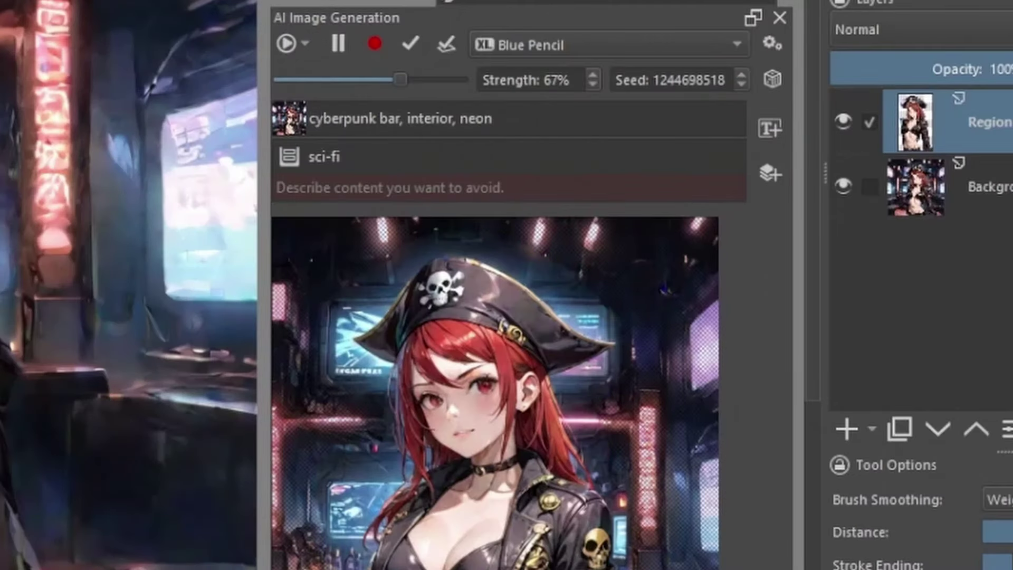
click(627, 52)
click(654, 225)
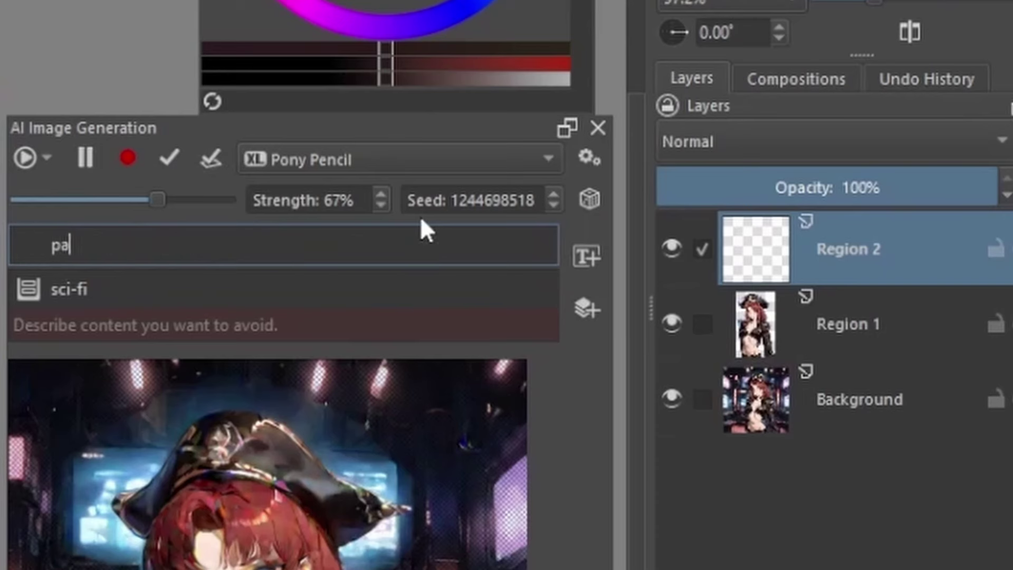
- Set the Region 2 prompt to "parrot" and paint a green bird silhouette on the woman's shoulder
text(rrot)
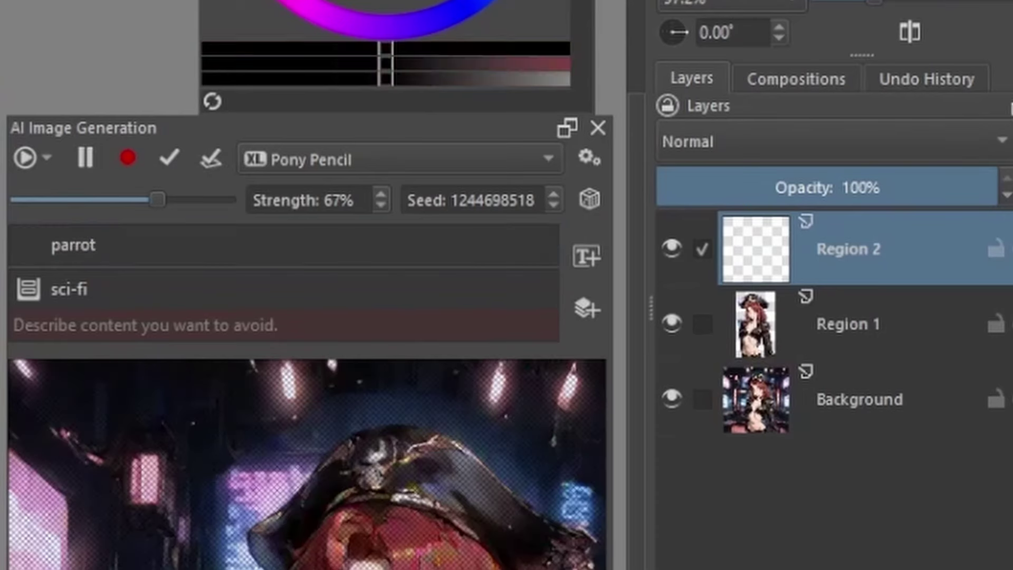
mouse_move(522, 222)
mouse_down()
mouse_move(502, 317)
mouse_move(534, 267)
mouse_move(514, 240)
mouse_move(482, 266)
mouse_up()
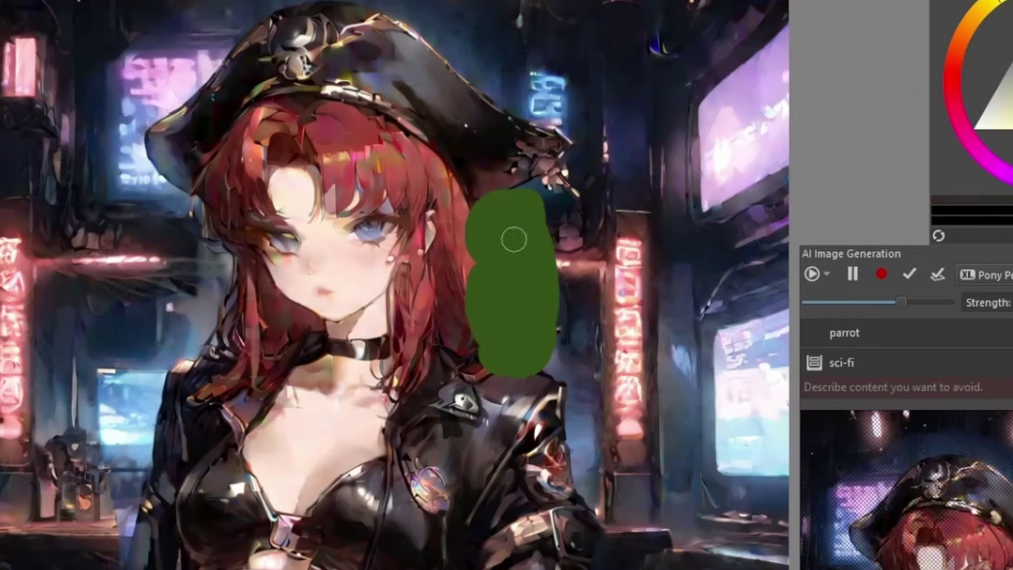
drag(493, 356, 499, 393)
drag(533, 357, 551, 381)
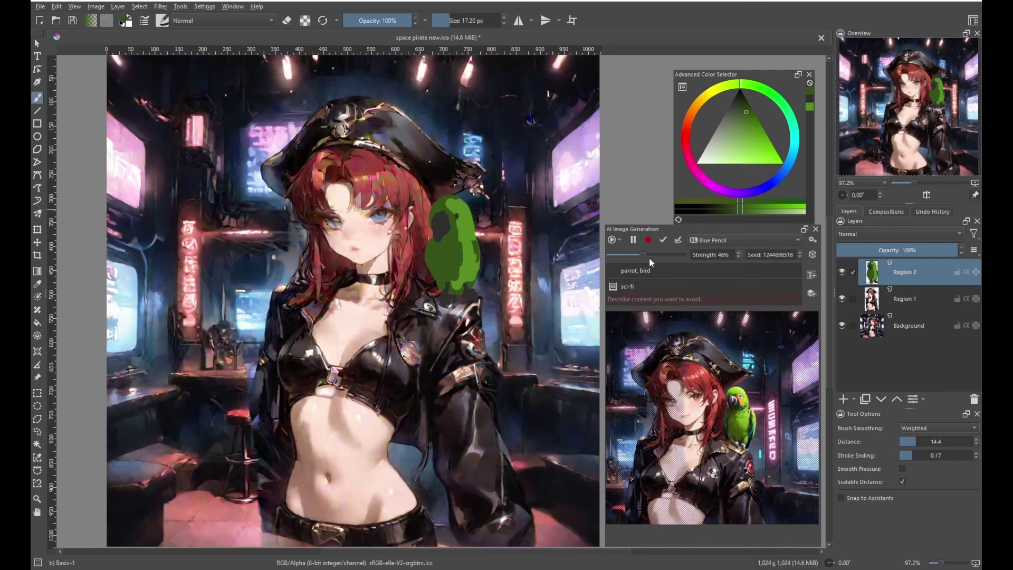
- Apply the generated parrot results as layers and transform the Region 2 Group on the woman's shoulder
click(678, 240)
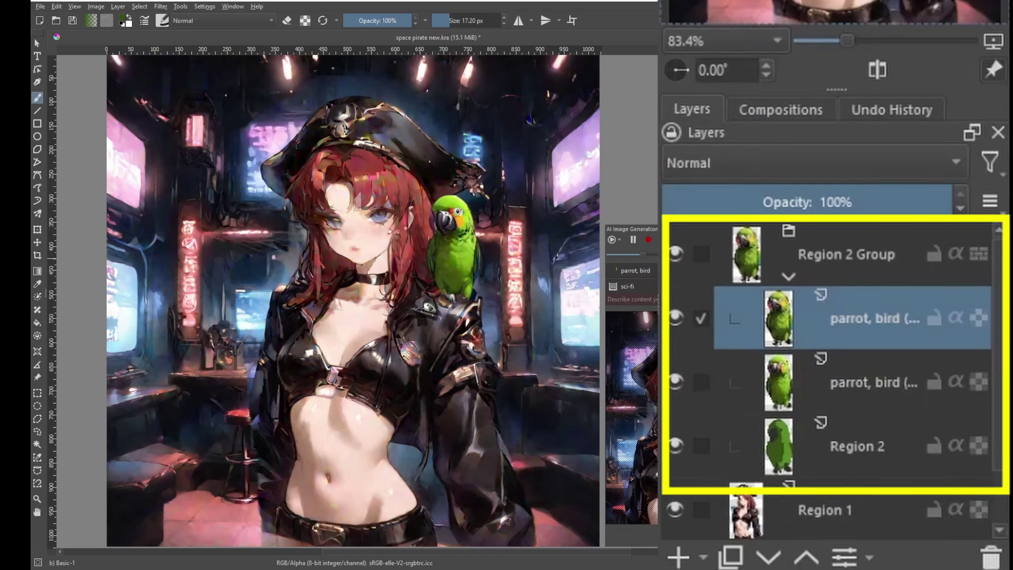
click(913, 272)
key(ctrl+t)
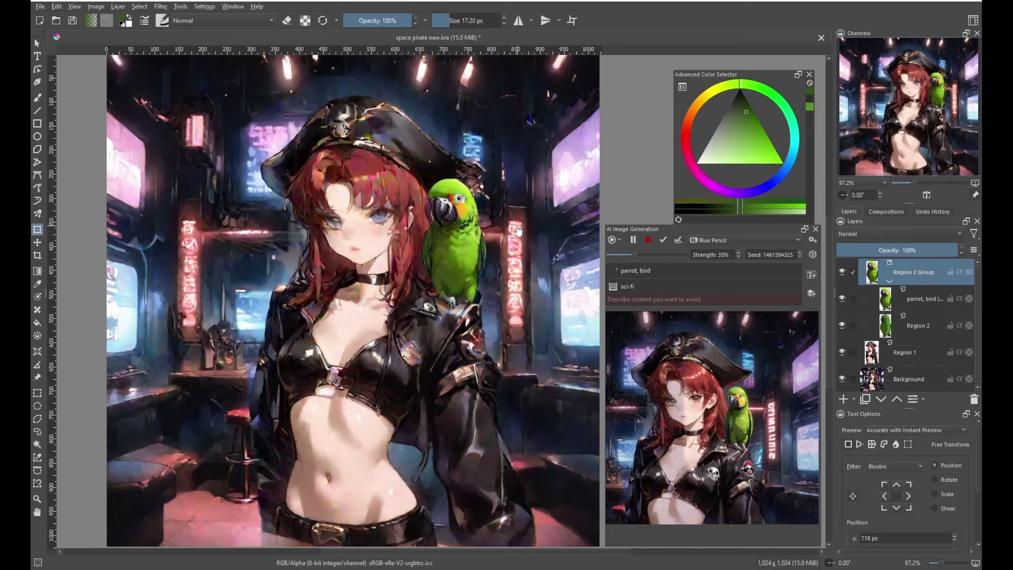
click(678, 241)
scroll(464, 257, down, 1)
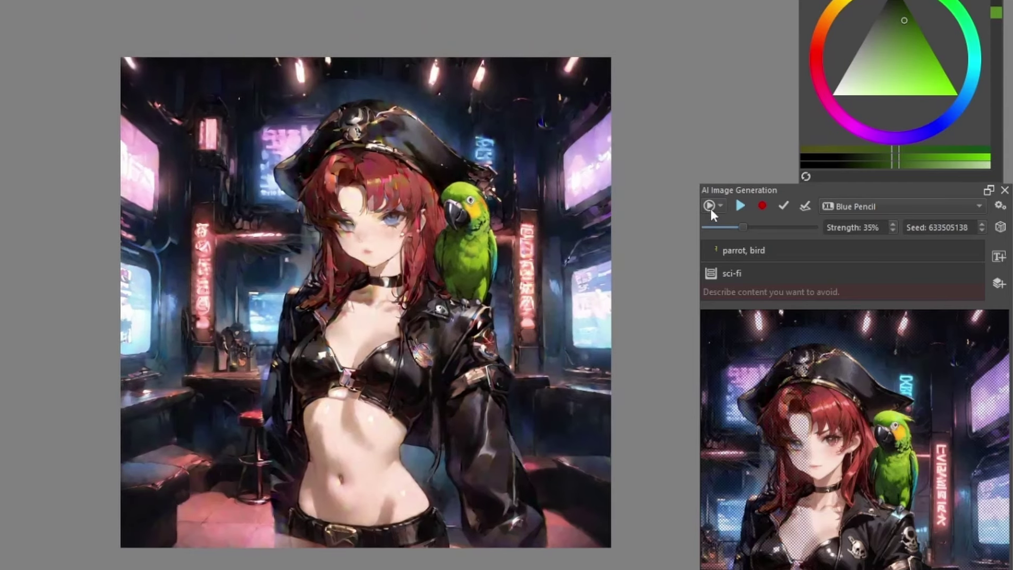
- Switch from live painting to Generate mode with the Pony Pencil style and lower the strength below 100%
click(711, 208)
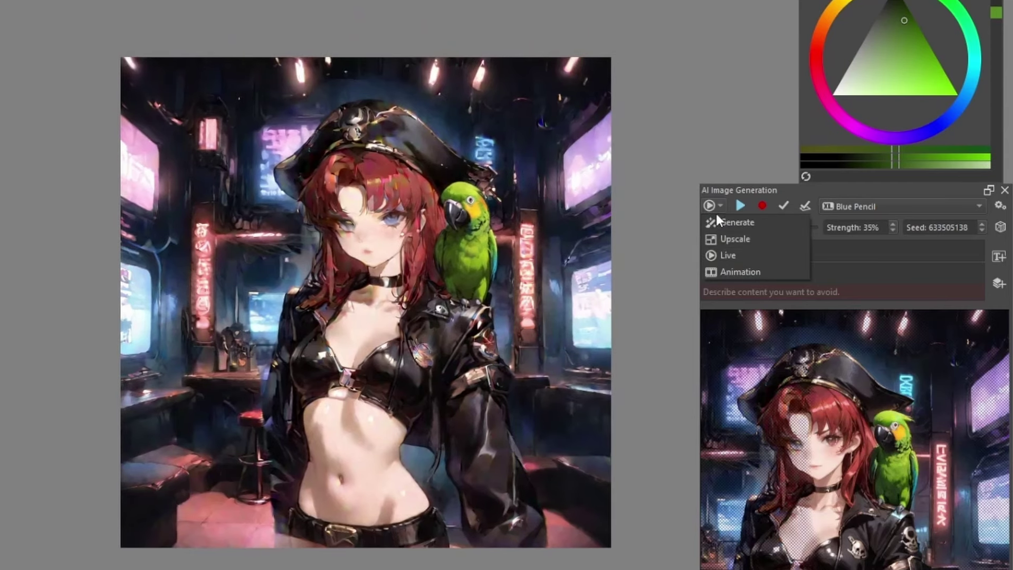
click(716, 218)
click(770, 206)
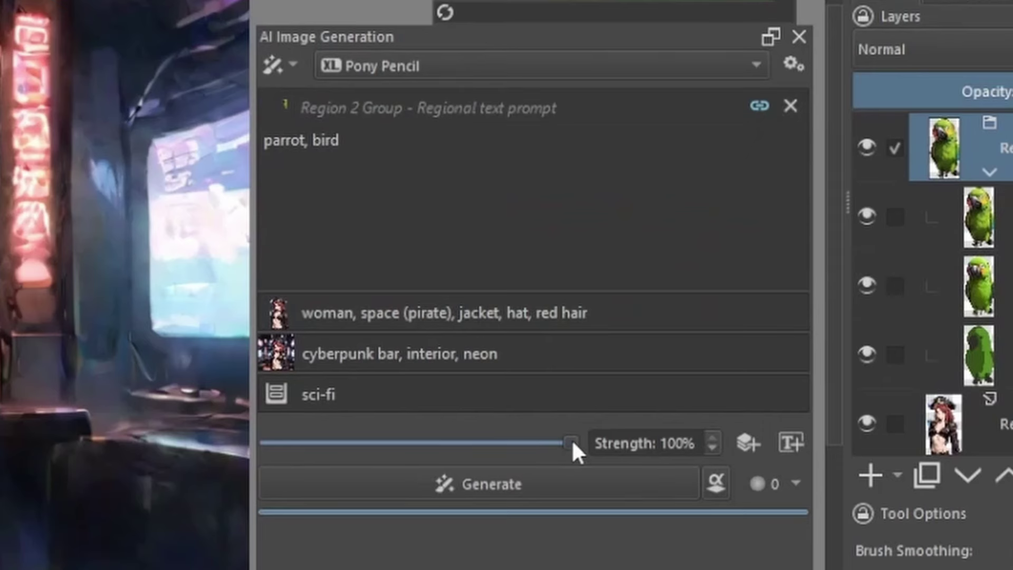
drag(571, 441, 391, 442)
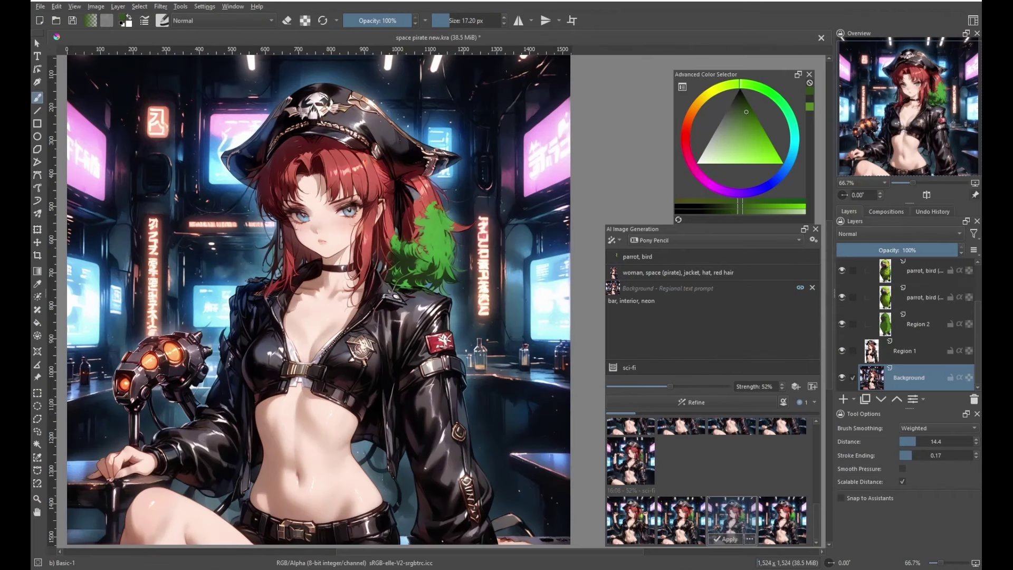
- Preview the latest refined variants of the pirate image to compare them
click(791, 528)
click(731, 520)
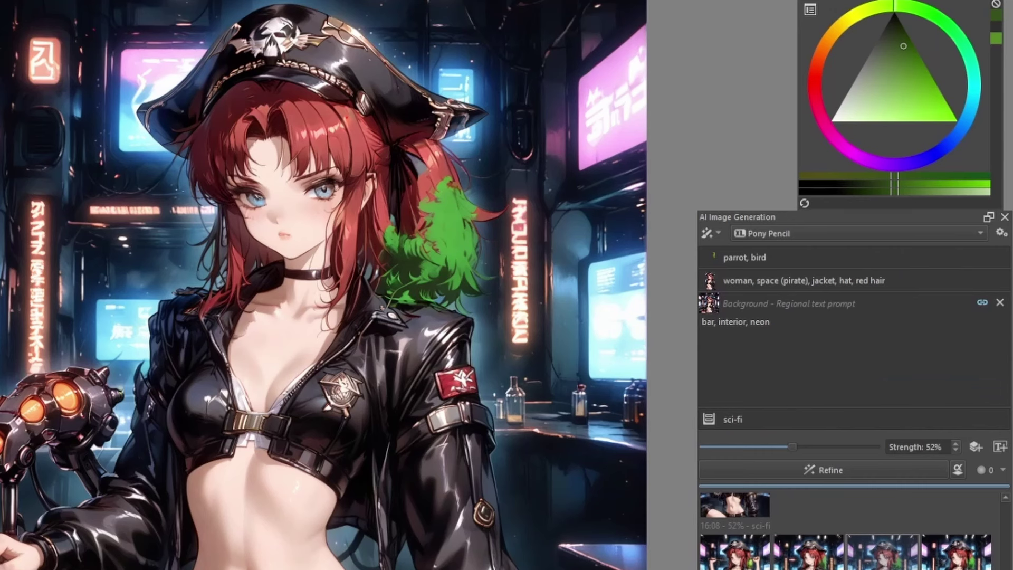
click(882, 551)
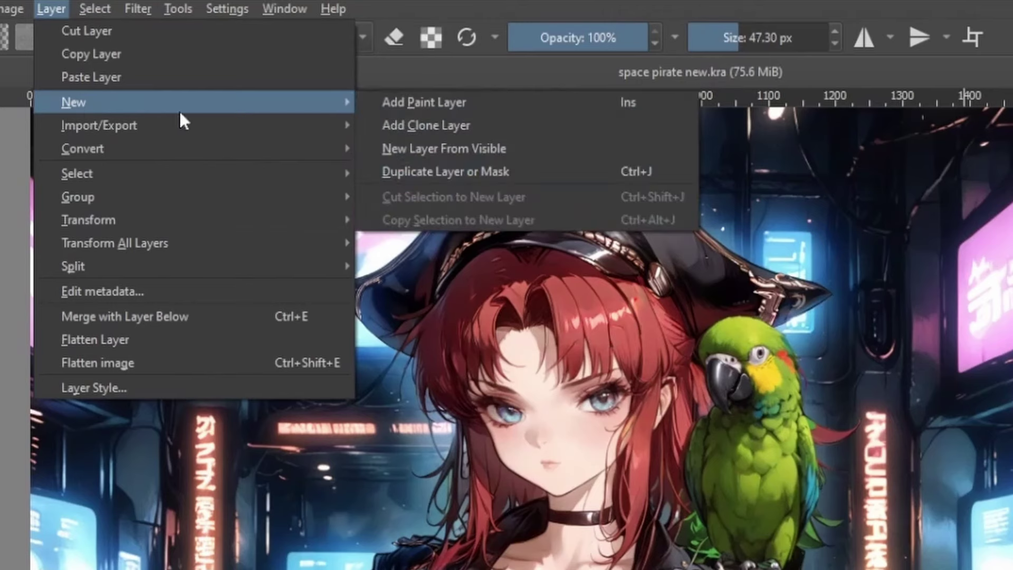
- Create a new layer from the visible image and clear the active selection before starting a transform
click(486, 148)
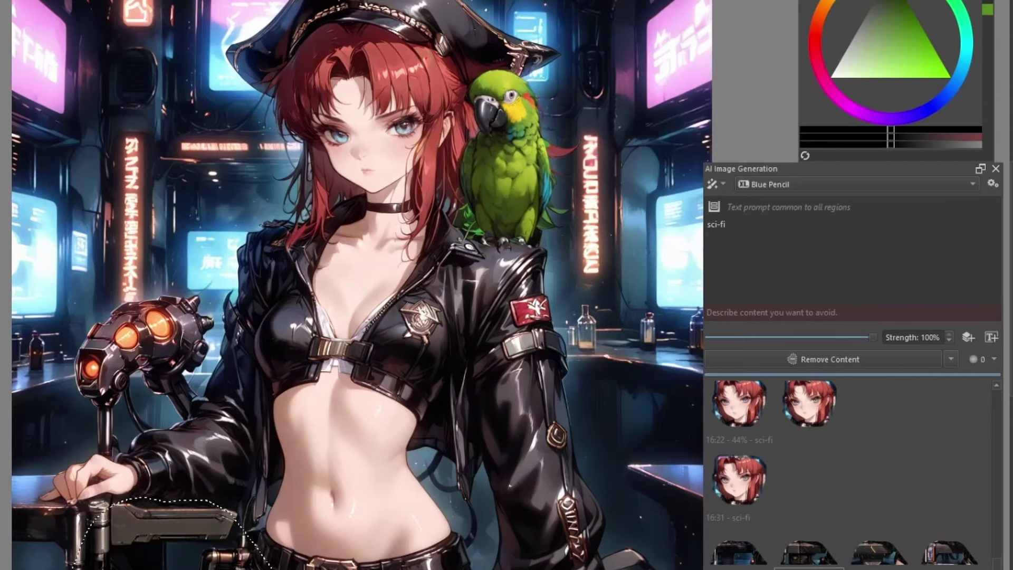
key(ctrl+shift+a)
scroll(516, 368, down, 4)
key(ctrl+t)
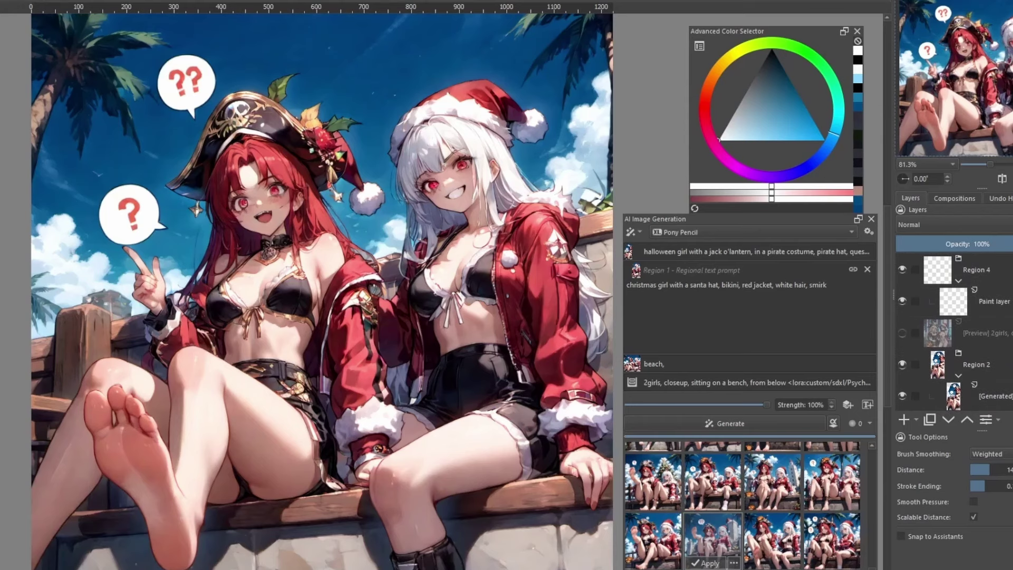
- Toggle the visibility of the Region 1 group to examine which part of the picture it covers
click(1008, 333)
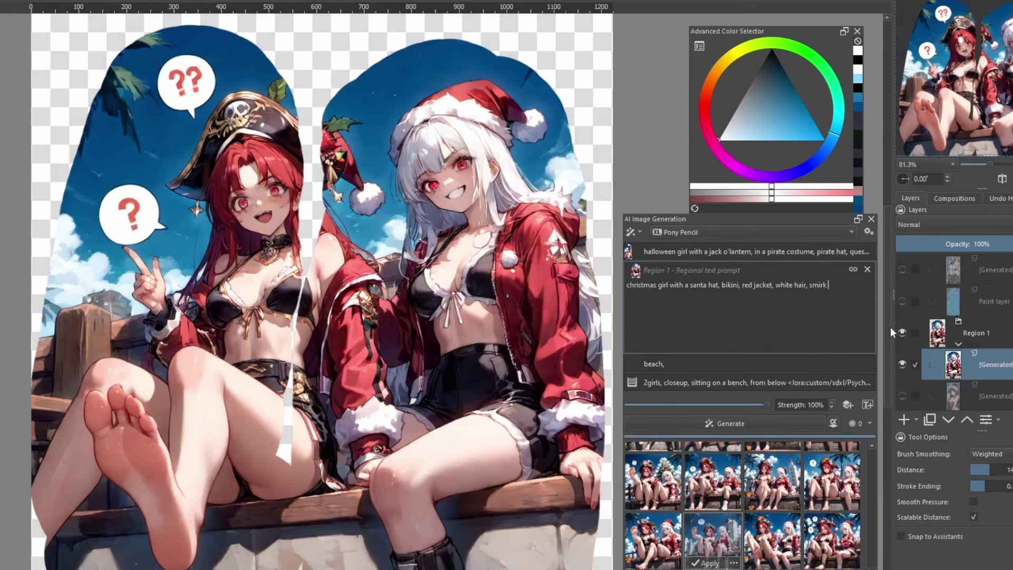
click(902, 333)
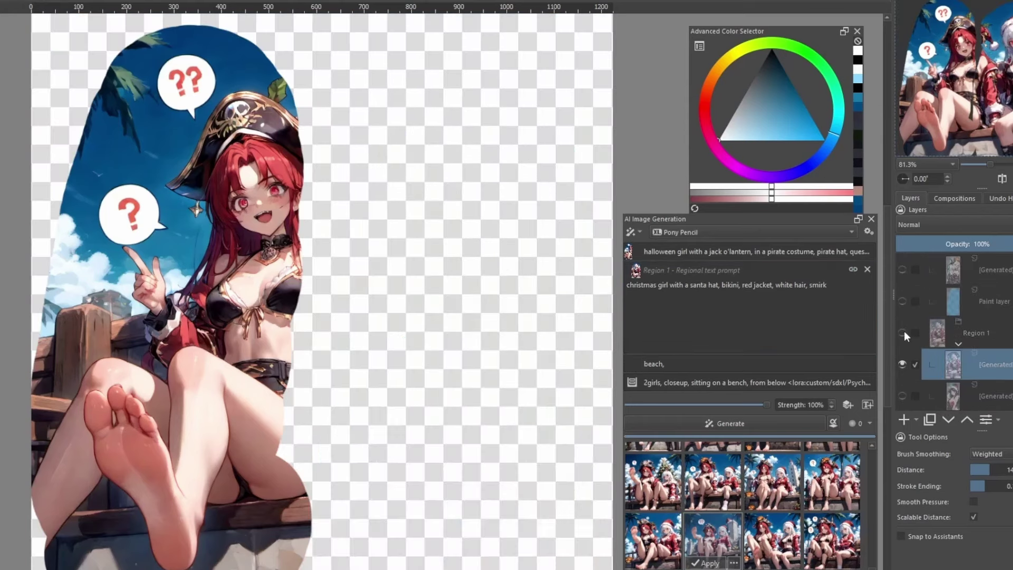
click(903, 332)
click(902, 333)
click(902, 332)
scroll(955, 338, up, 2)
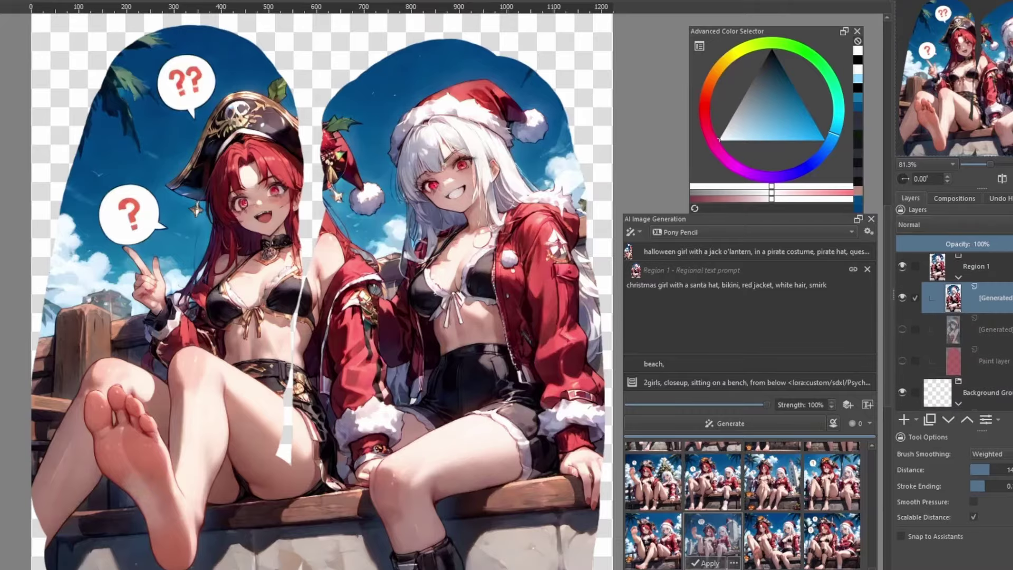
- Toggle the visibility of the generated layer inside the region group to examine its contribution
click(902, 302)
click(902, 301)
click(902, 301)
click(903, 301)
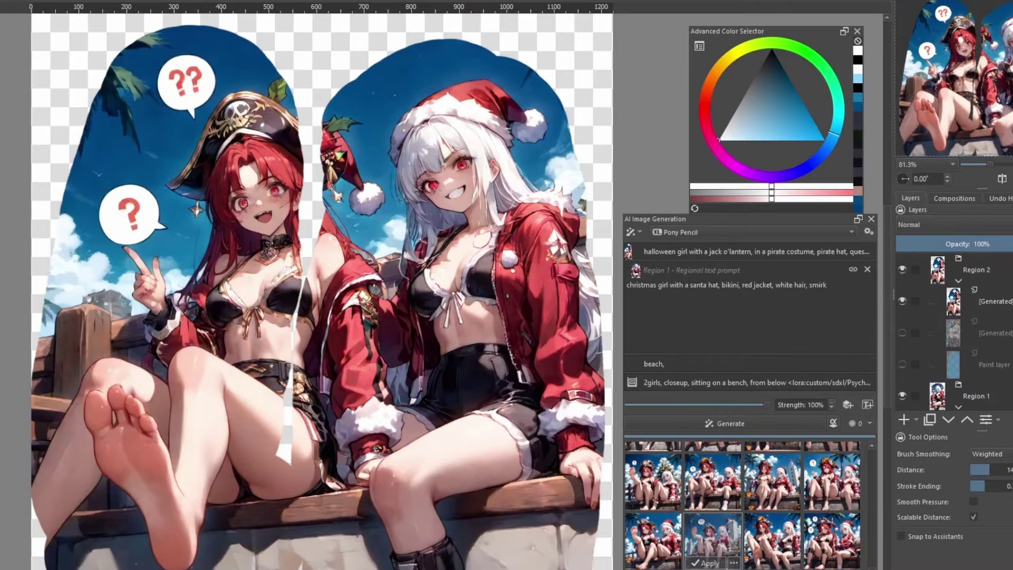
scroll(965, 338, down, 3)
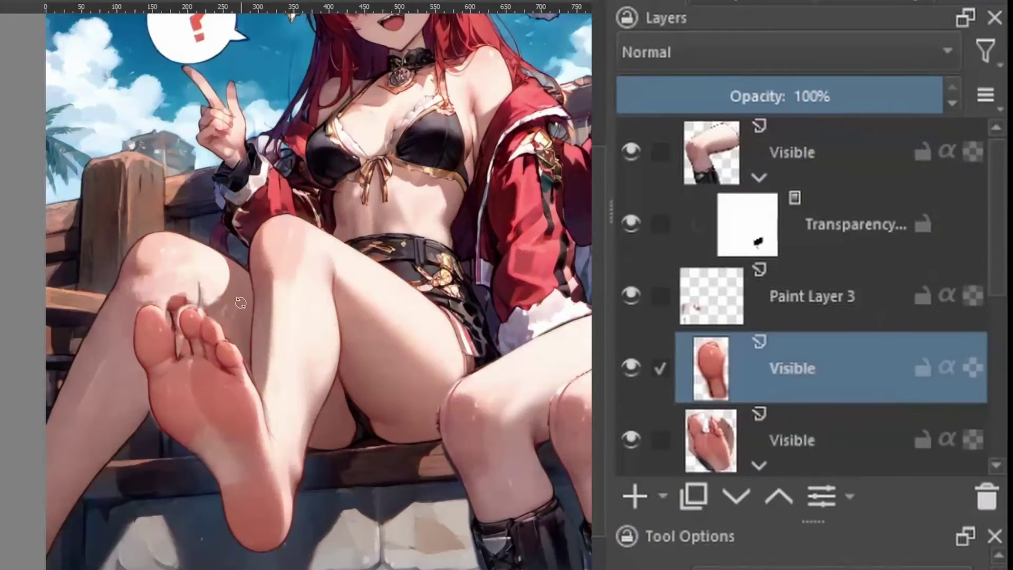
- Duplicate the foot layer, move the copy beneath the original and adjust the toes
key(ctrl+j)
key(ctrl+Page_Down)
mouse_move(186, 344)
mouse_down()
mouse_move(176, 346)
mouse_move(197, 347)
mouse_up()
key(Page_Up)
key(Return)
key(Page_Down)
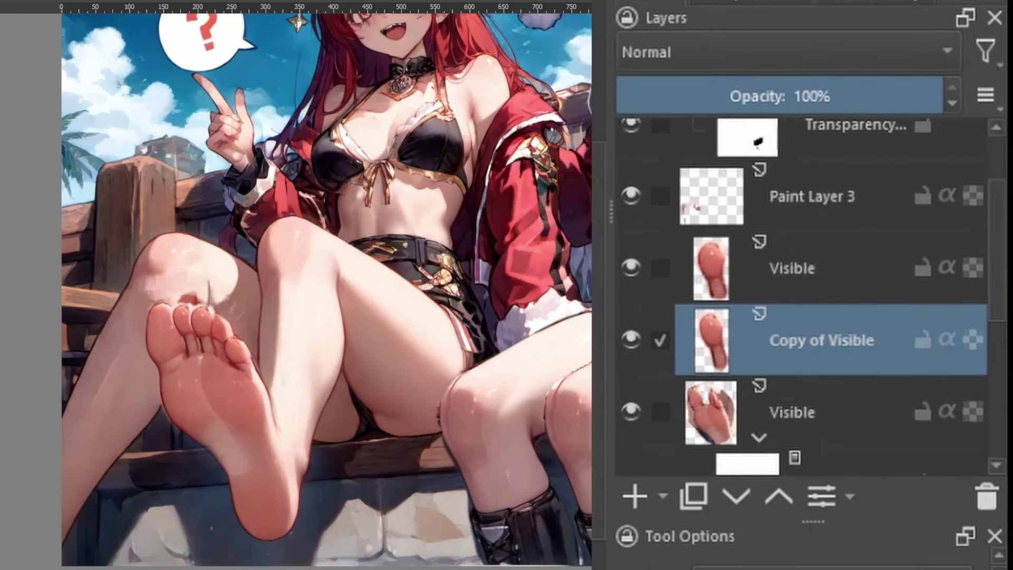
- Retouch the toe area with the brush, alternating between the foot layer and its copy
key(b)
click(783, 269)
key(ctrl+t)
key(b)
key(Page_Down)
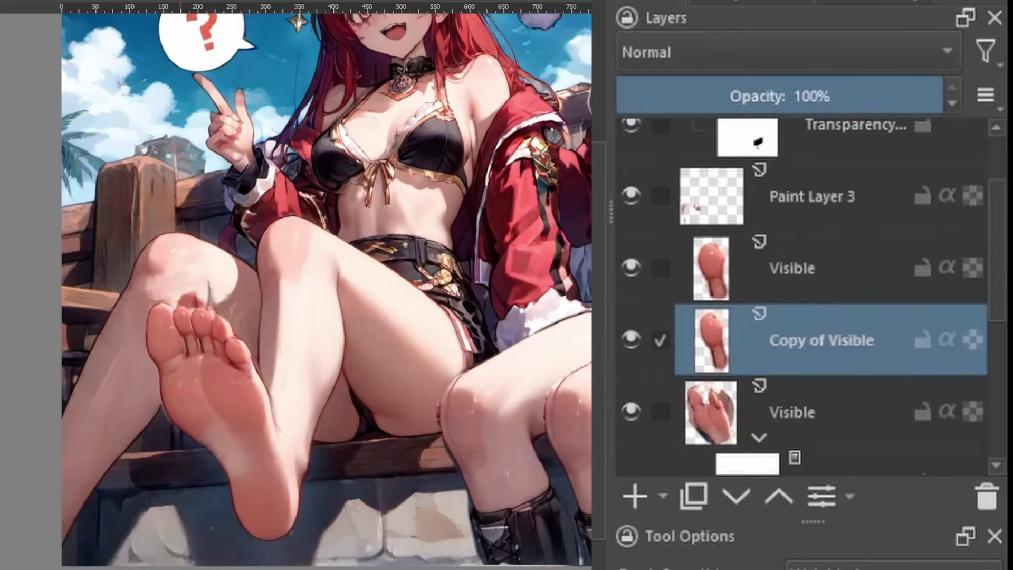
key(Page_Up)
key(Page_Down)
key(Page_Up)
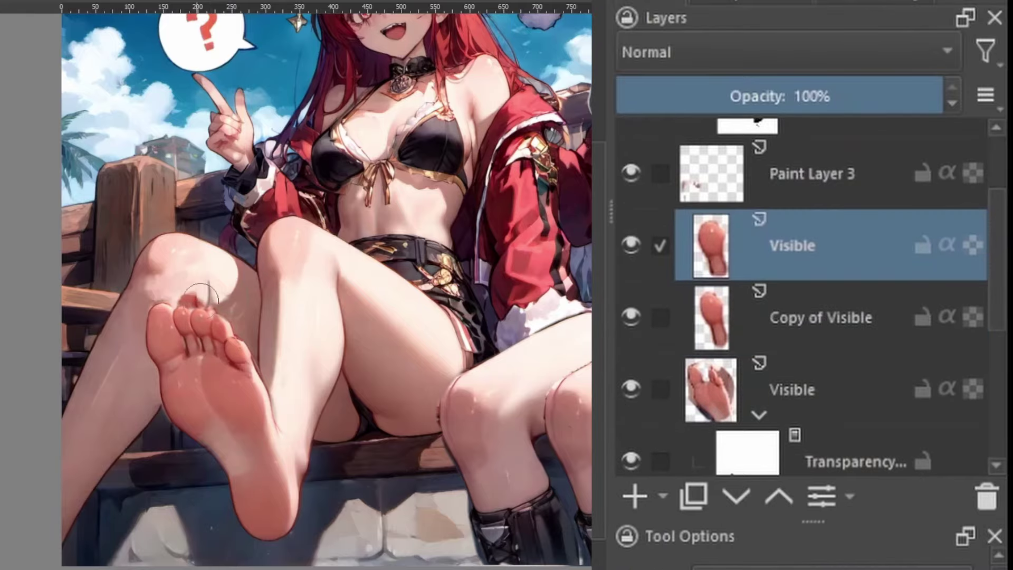
key(Page_Down)
key(Page_Down)
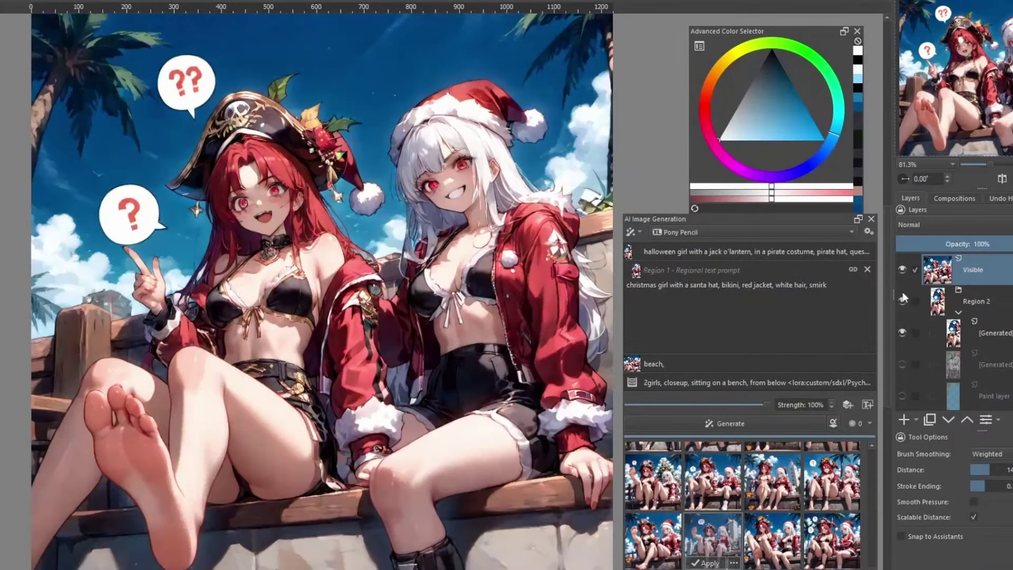
- Create a new layer from everything visible in the picture
click(958, 313)
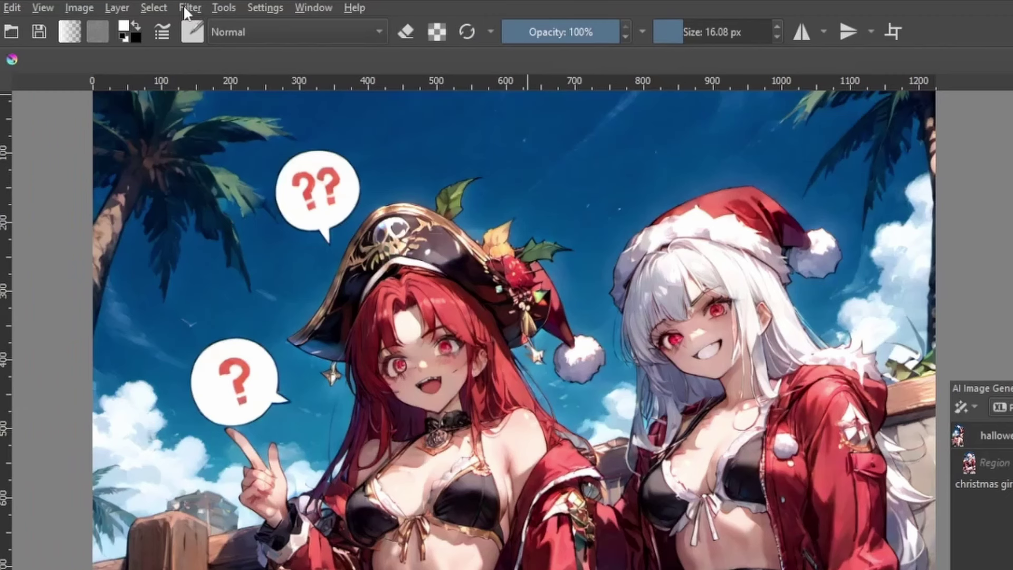
click(117, 8)
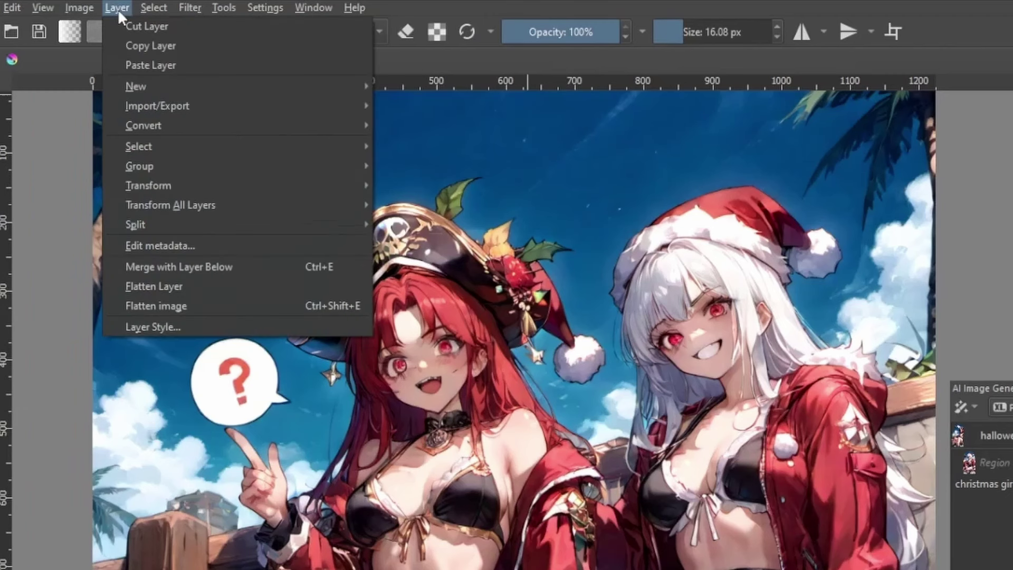
mouse_move(346, 86)
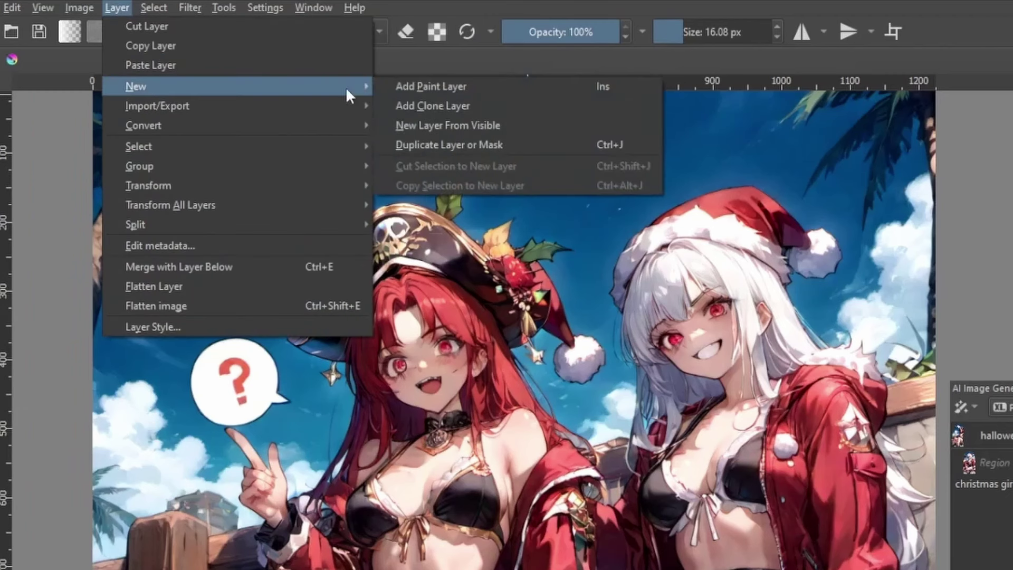
click(432, 123)
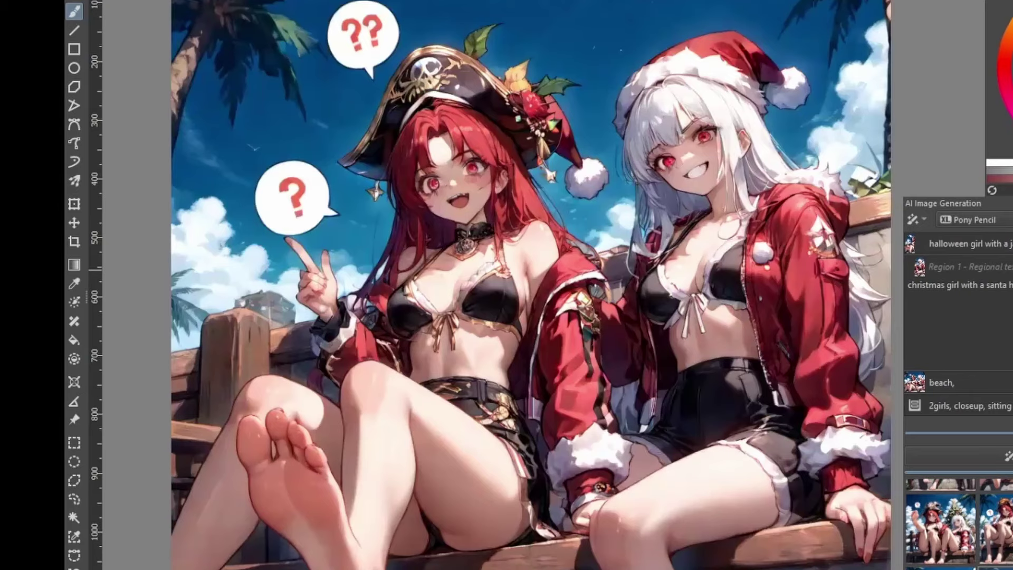
- Select the white-haired girl's leg, place a copy of it beside the original as her second leg, and clear the selection
scroll(475, 369, up, 2)
click(74, 499)
mouse_move(686, 309)
mouse_down()
mouse_move(528, 462)
mouse_move(660, 422)
mouse_move(686, 311)
mouse_up()
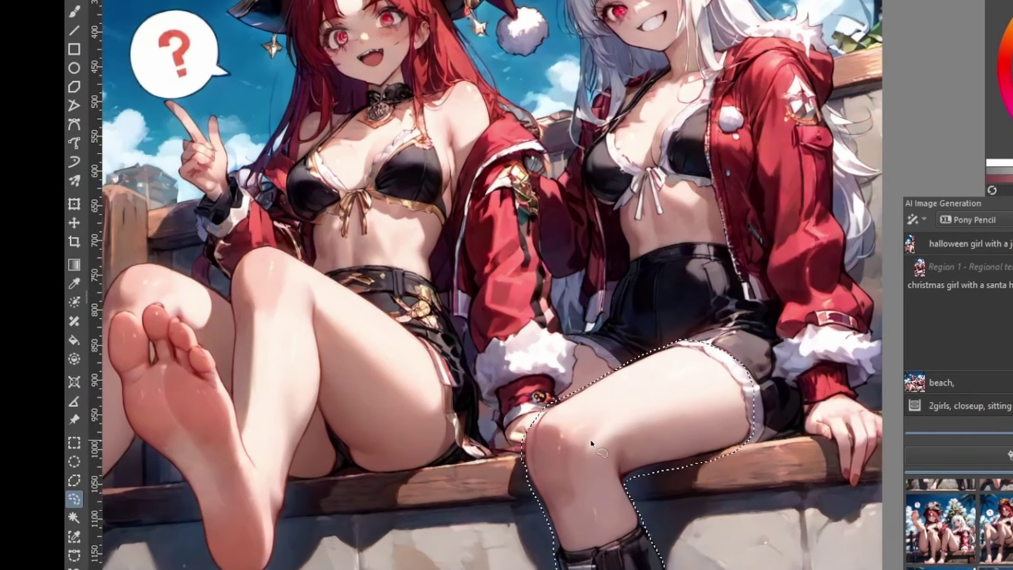
key(t)
drag(590, 441, 484, 442)
key(ctrl+shift+a)
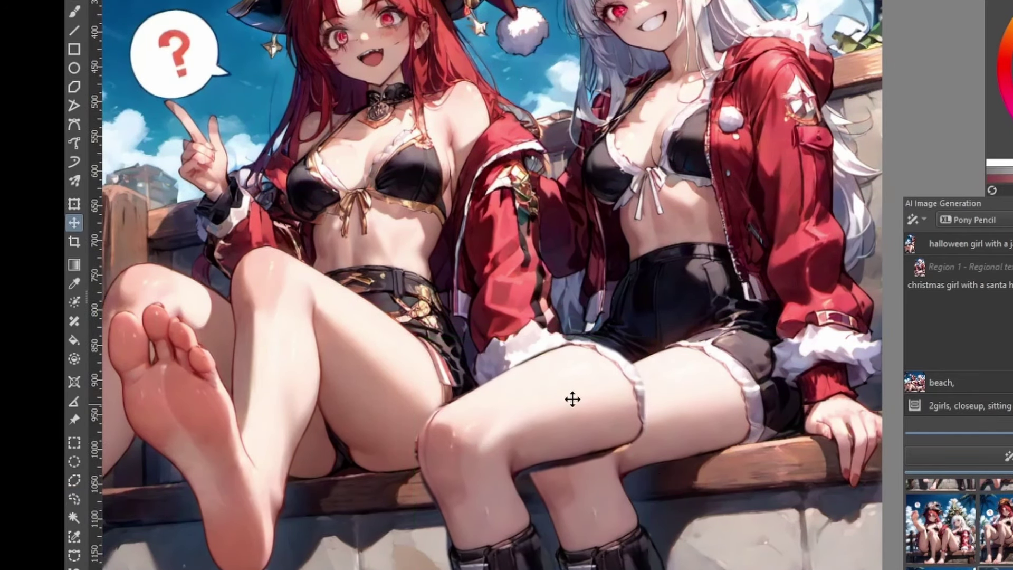
- Retouch the overlap between the white-haired girl's two knees with the brush
key(b)
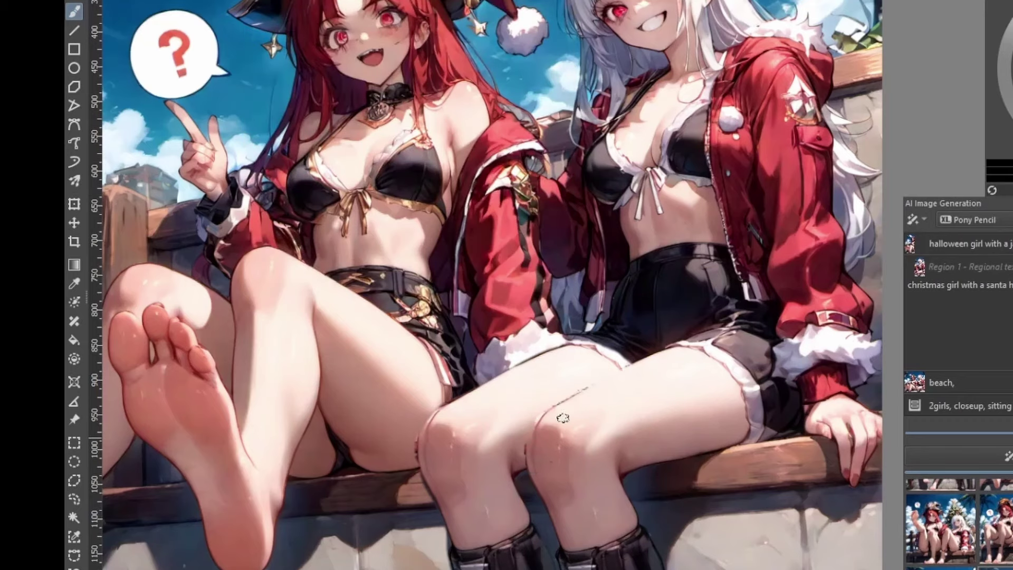
scroll(594, 451, down, 3)
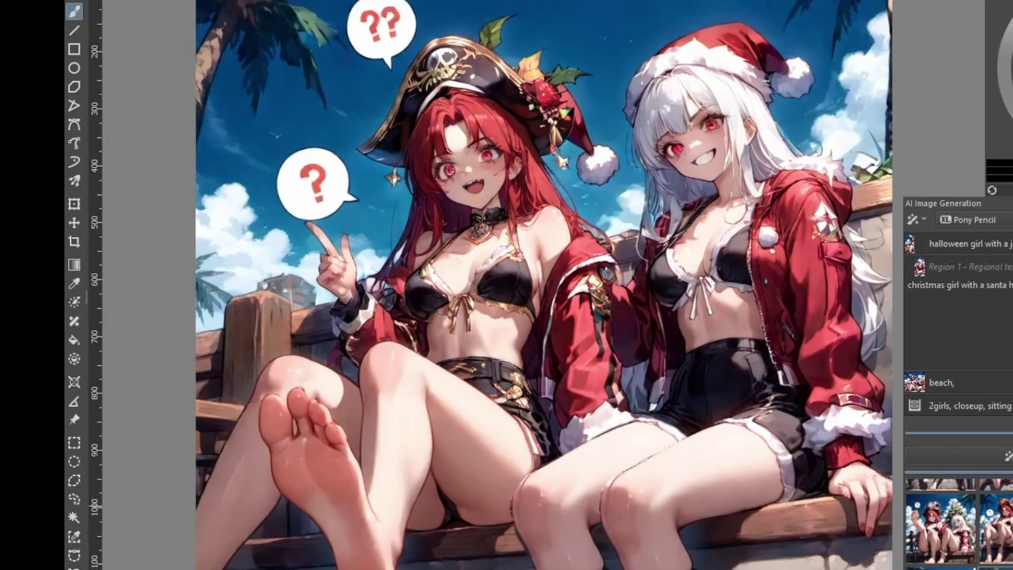
scroll(403, 482, up, 4)
scroll(403, 482, down, 2)
- Lower and reshape the red-haired girl's foot with Transform, and paint out the old toes over the knee behind it
scroll(298, 424, up, 2)
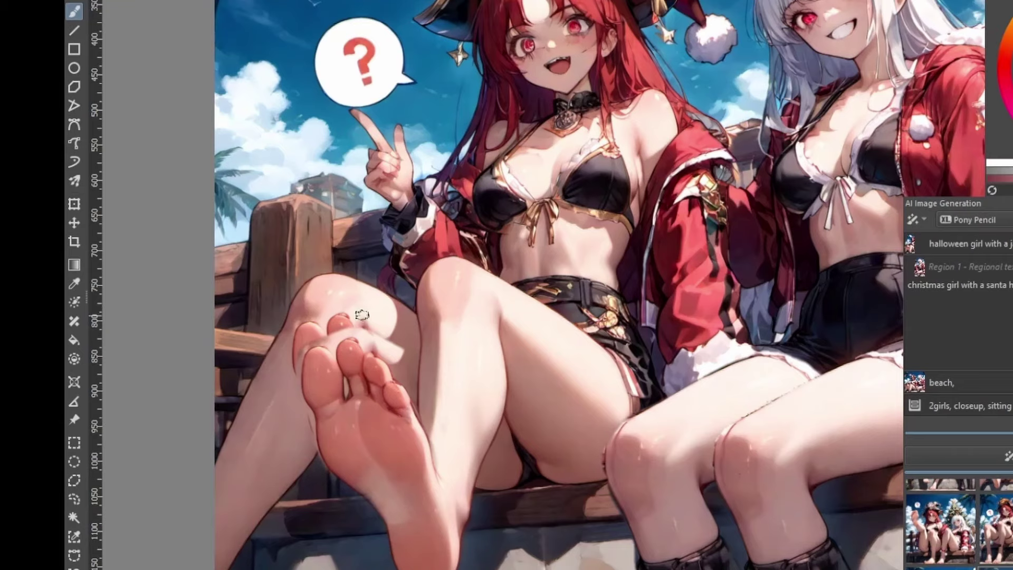
scroll(317, 294, up, 2)
scroll(335, 294, down, 2)
key(ctrl+t)
scroll(389, 280, up, 1)
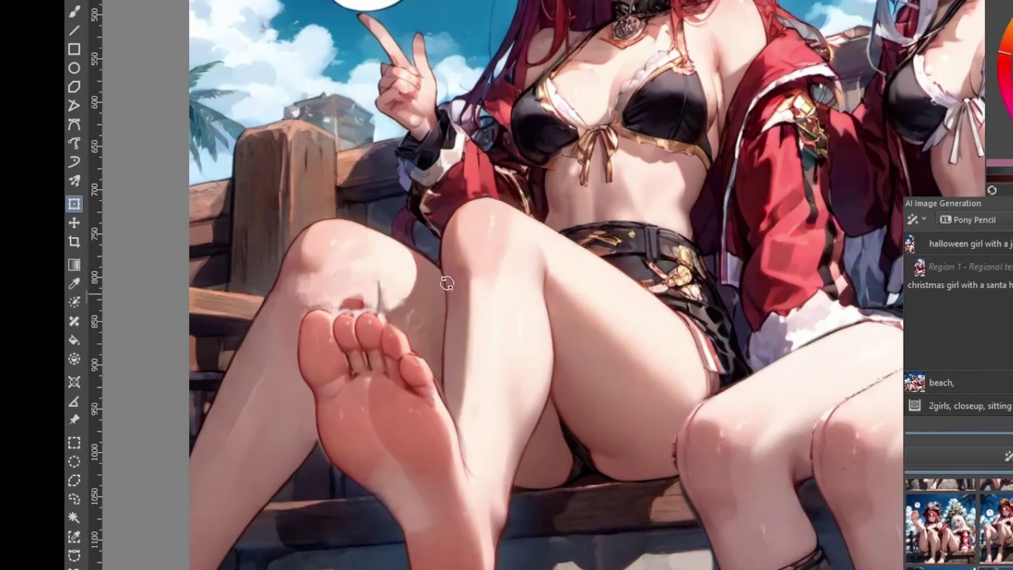
scroll(377, 353, down, 1)
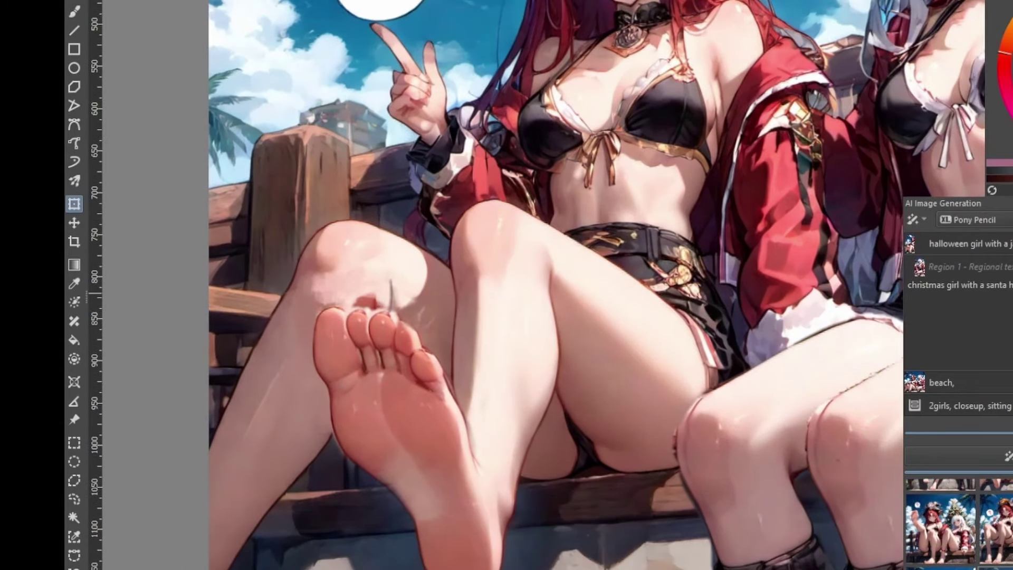
key(ctrl+t)
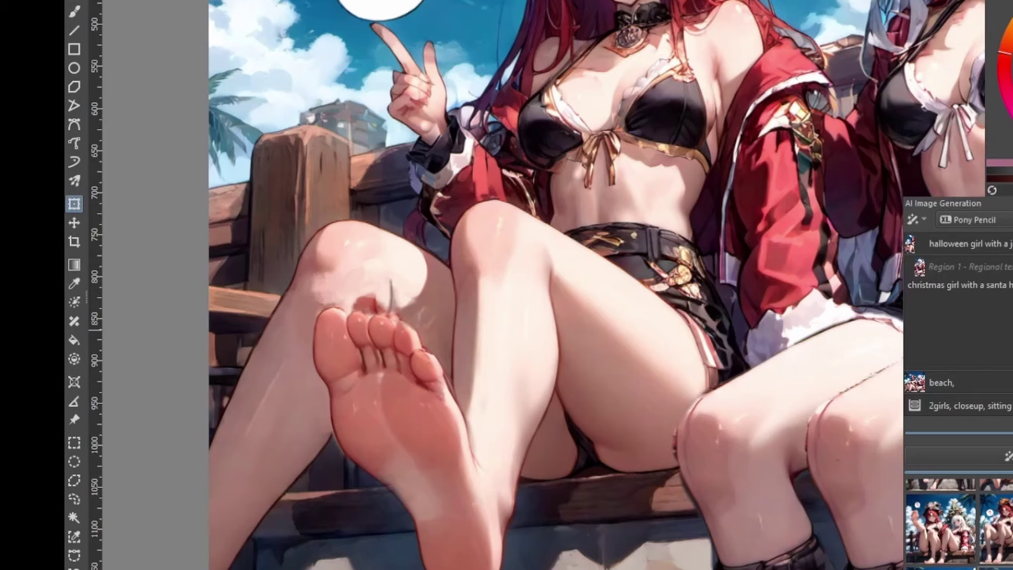
scroll(391, 296, down, 3)
key(b)
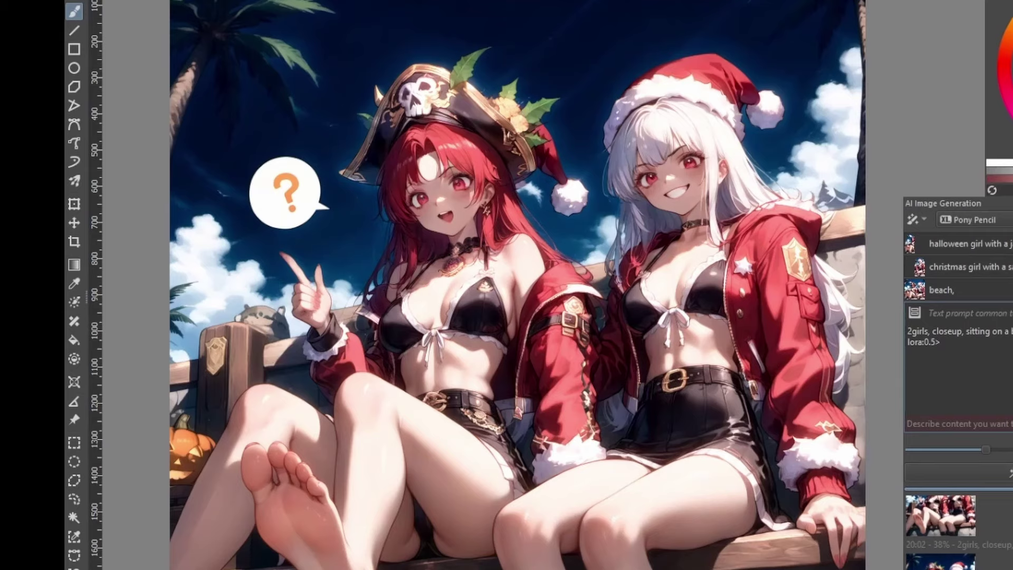
- Scale the image to 1924 × 1924 px with proportions constrained
click(966, 267)
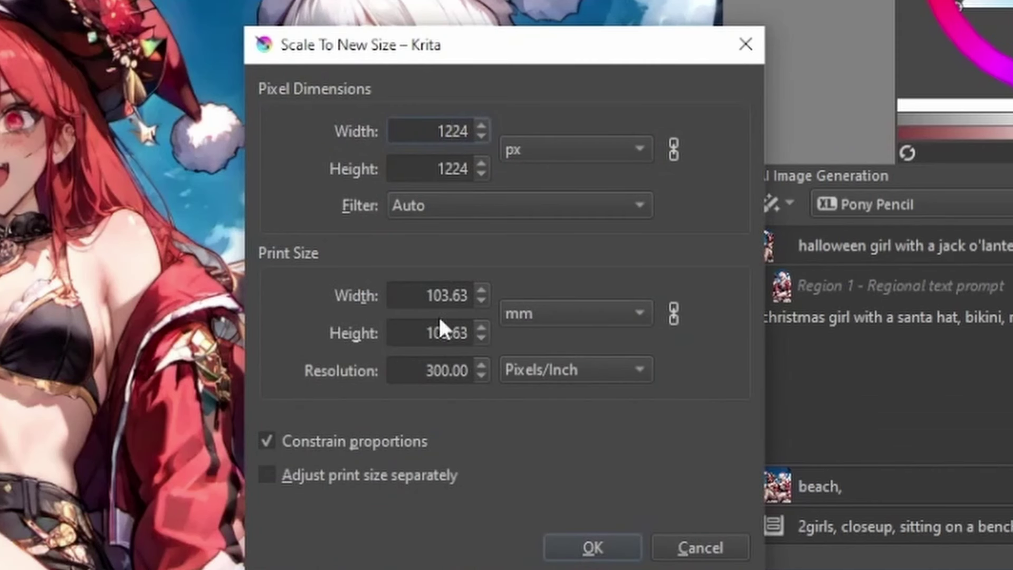
key(BackSpace)
text(9)
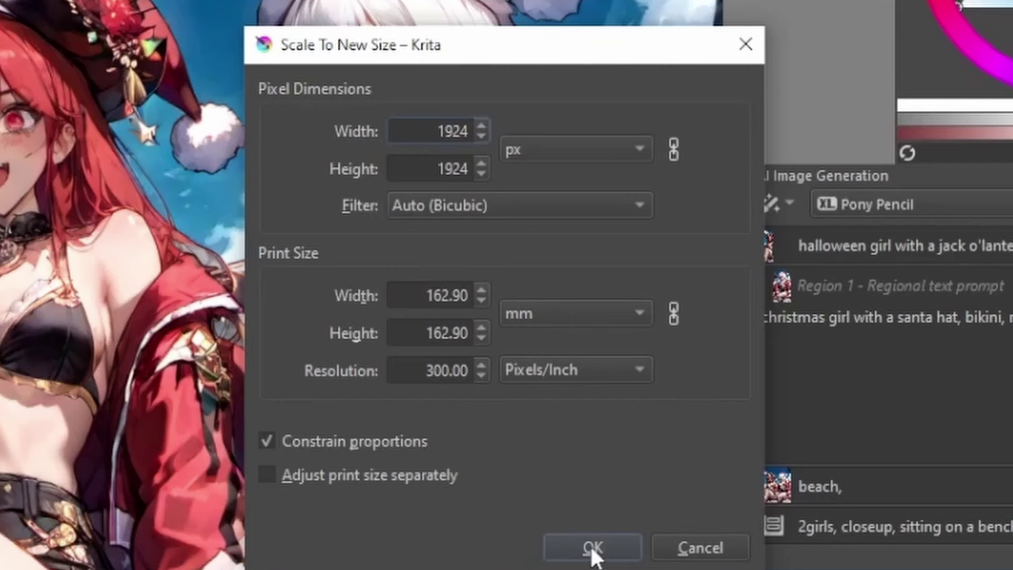
click(592, 548)
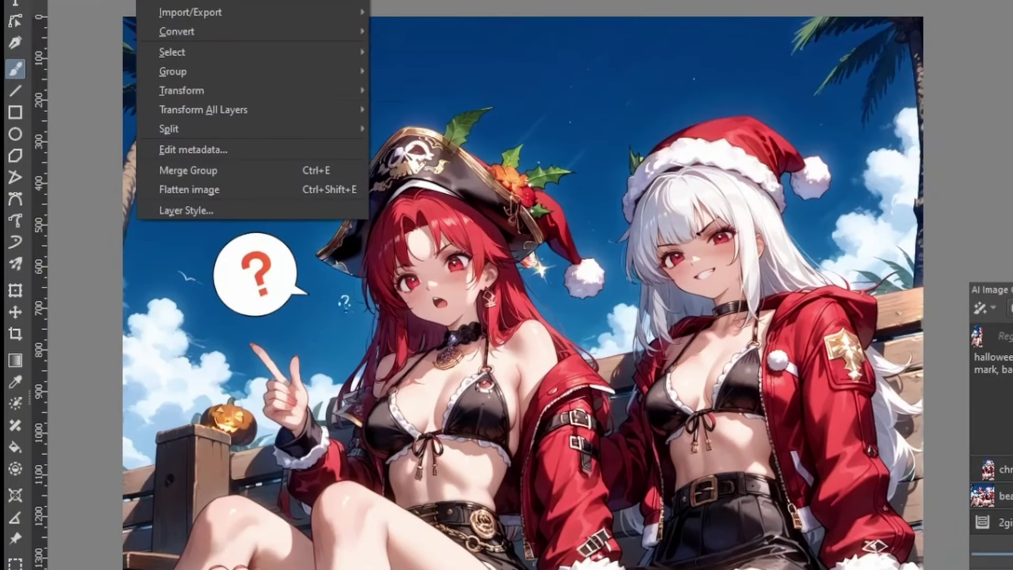
- Select the red-haired girl's face with its surrounding hair and enlarge it to well over its original size
key(Escape)
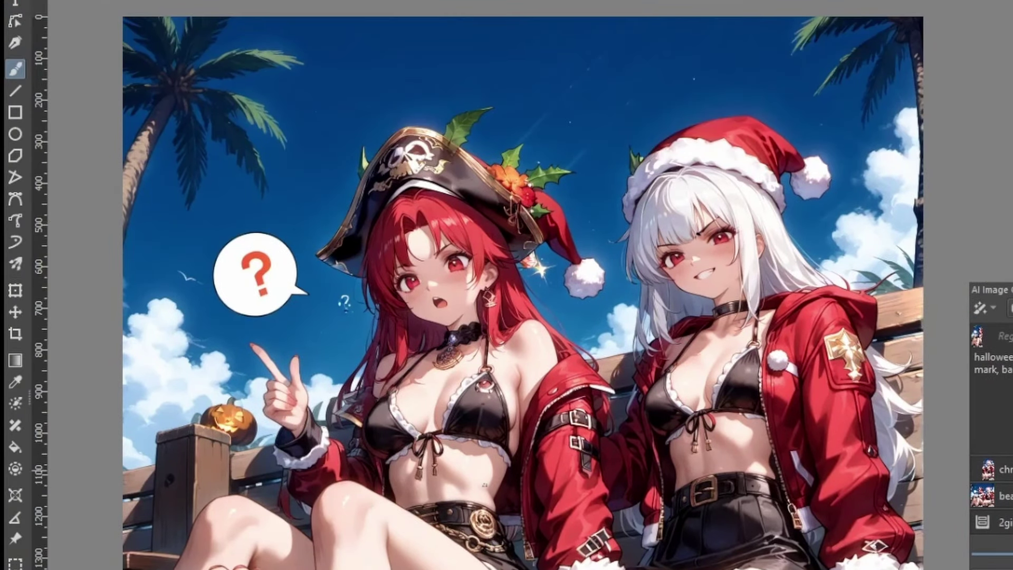
scroll(452, 245, up, 3)
scroll(452, 246, down, 3)
key(ctrl+t)
key(j)
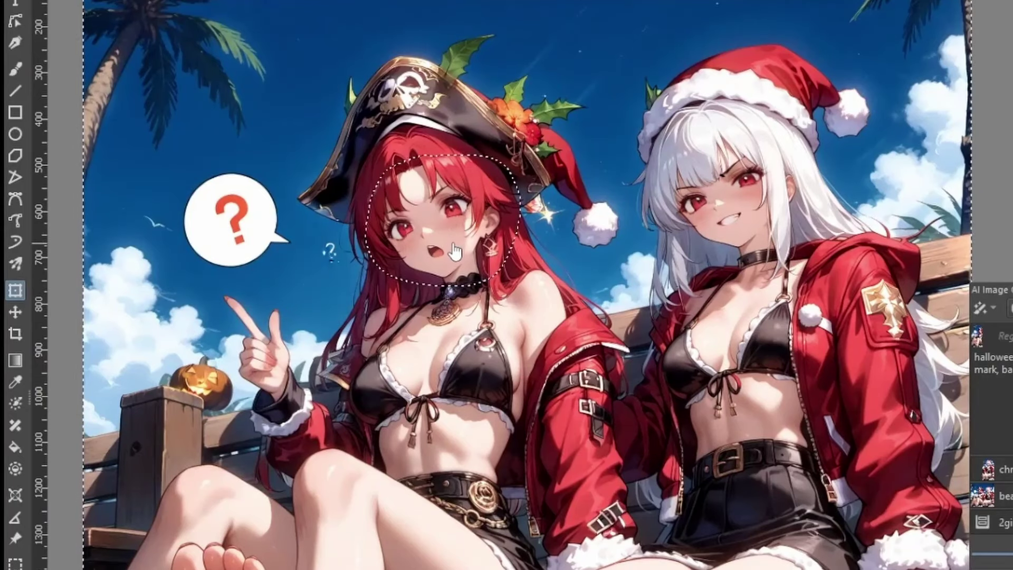
drag(364, 153, 523, 288)
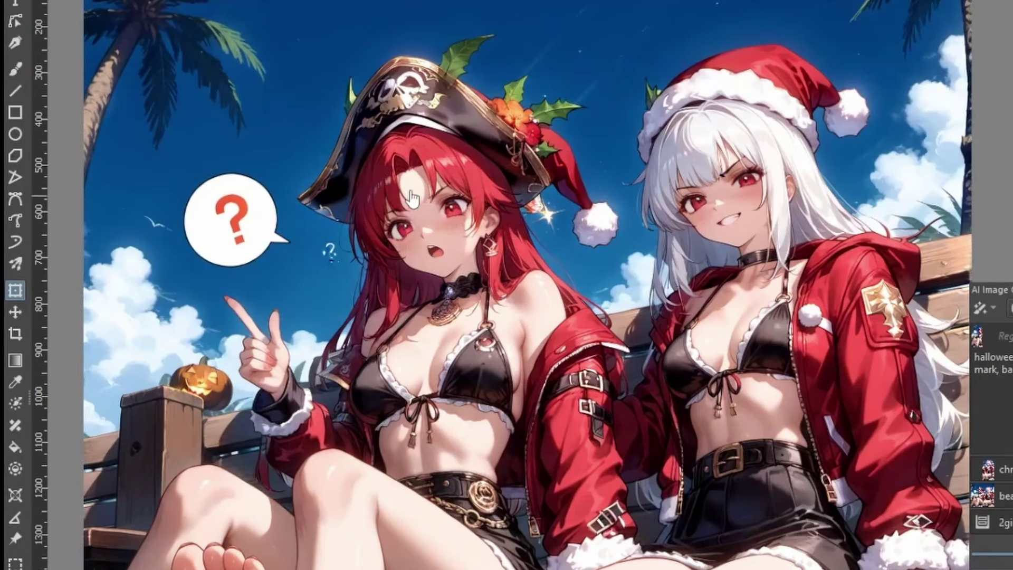
scroll(437, 129, up, 1)
key(ctrl+t)
drag(528, 332, 635, 432)
key(Return)
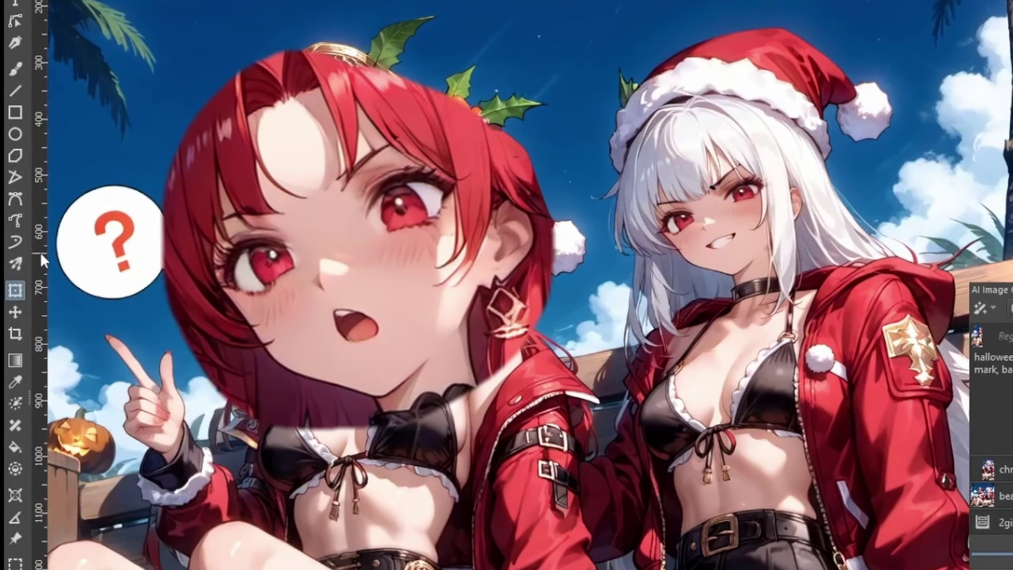
- Select the white-haired girl's head and put it into Transform for enlarging
key(j)
mouse_move(837, 150)
mouse_down()
mouse_move(681, 101)
mouse_move(815, 118)
mouse_up()
key(ctrl+t)
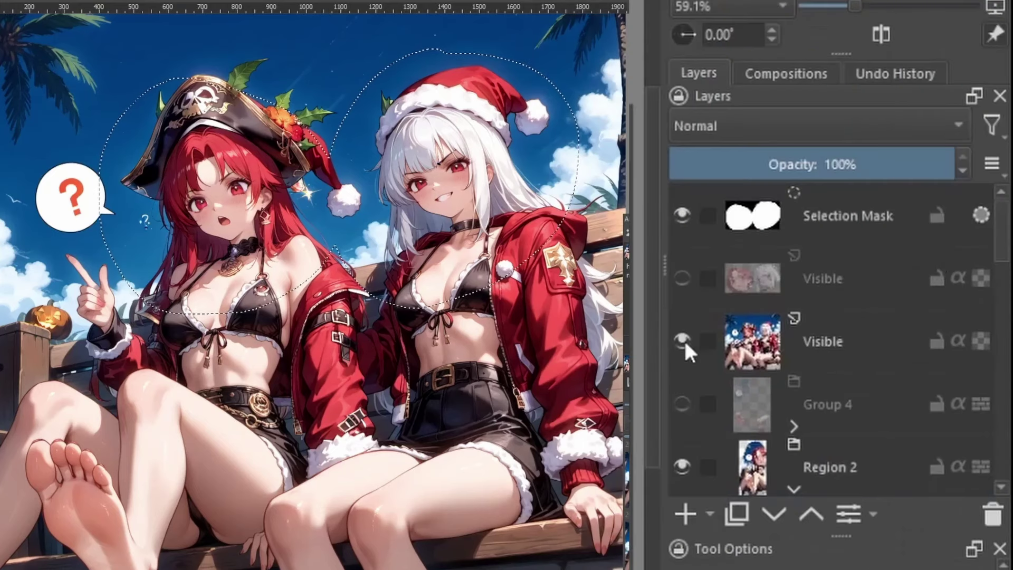
- Toggle the topmost generated layer in the Region 2 group to examine its effect on the red-haired girl's enlarged face
click(684, 342)
scroll(979, 270, down, 5)
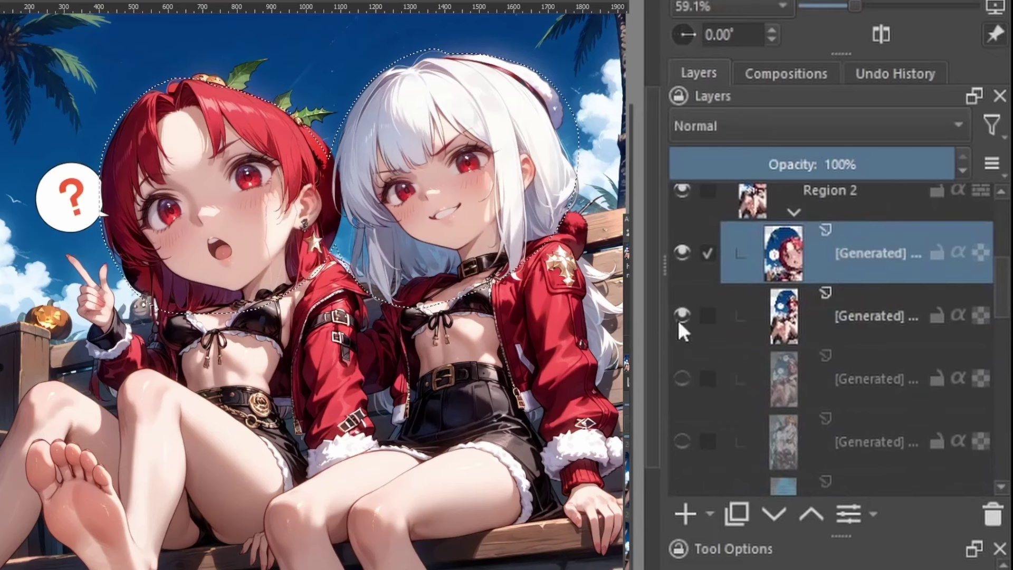
click(682, 253)
click(681, 253)
click(682, 253)
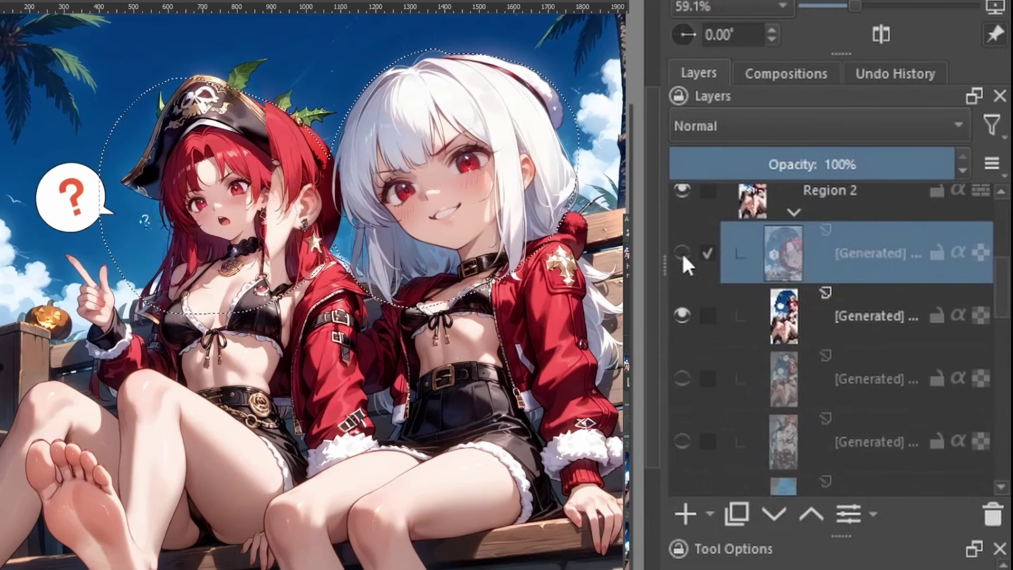
click(682, 253)
click(682, 253)
click(682, 253)
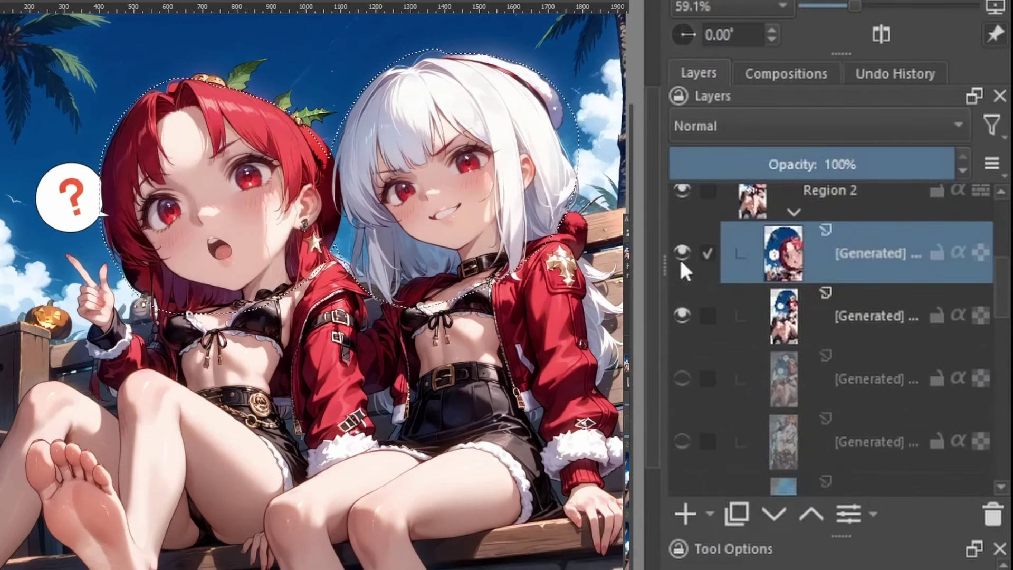
click(682, 253)
click(682, 253)
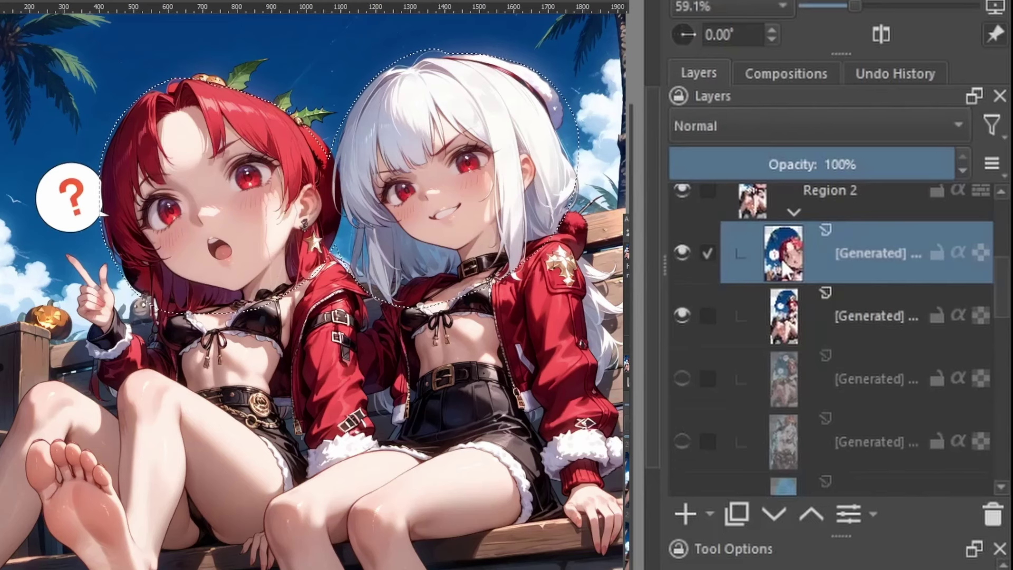
- Toggle the topmost generated layer in the Region 1 group to examine its effect on the white-haired girl's enlarged face
scroll(987, 309, down, 5)
click(682, 314)
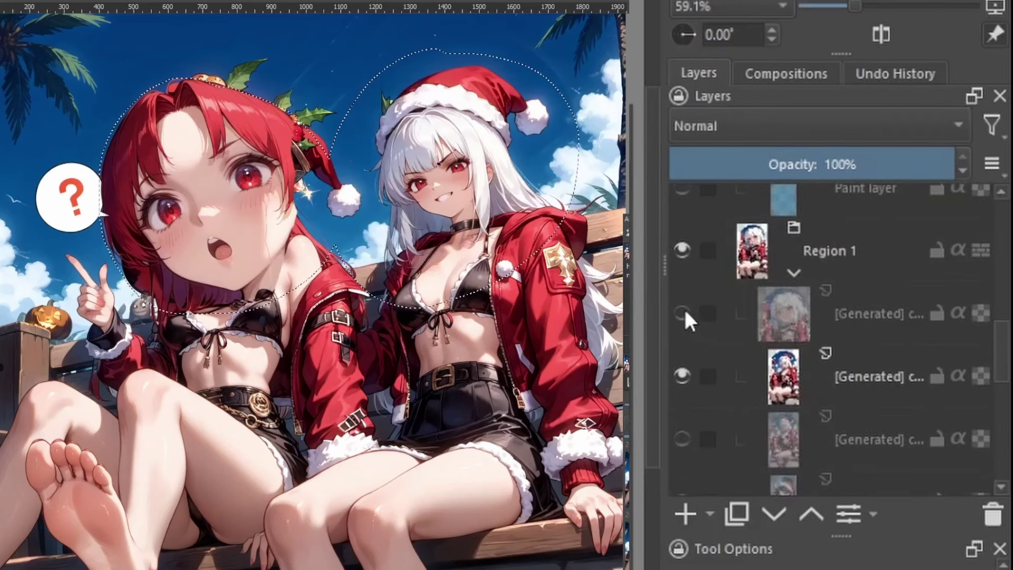
click(682, 313)
click(681, 313)
click(682, 312)
click(682, 312)
click(682, 312)
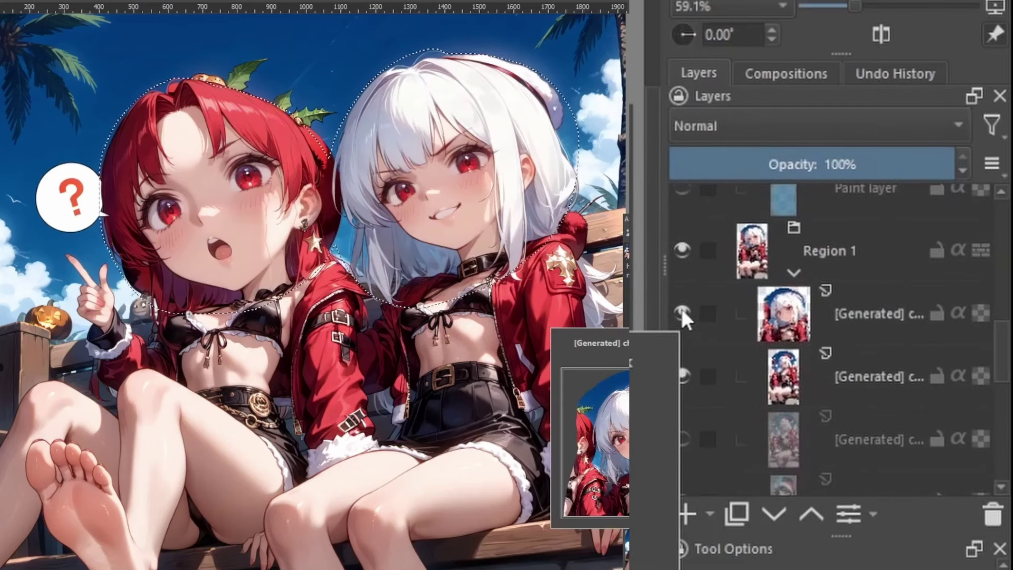
- Rename the layer holding the two cut-out heads as "faces"
scroll(757, 350, up, 5)
click(821, 349)
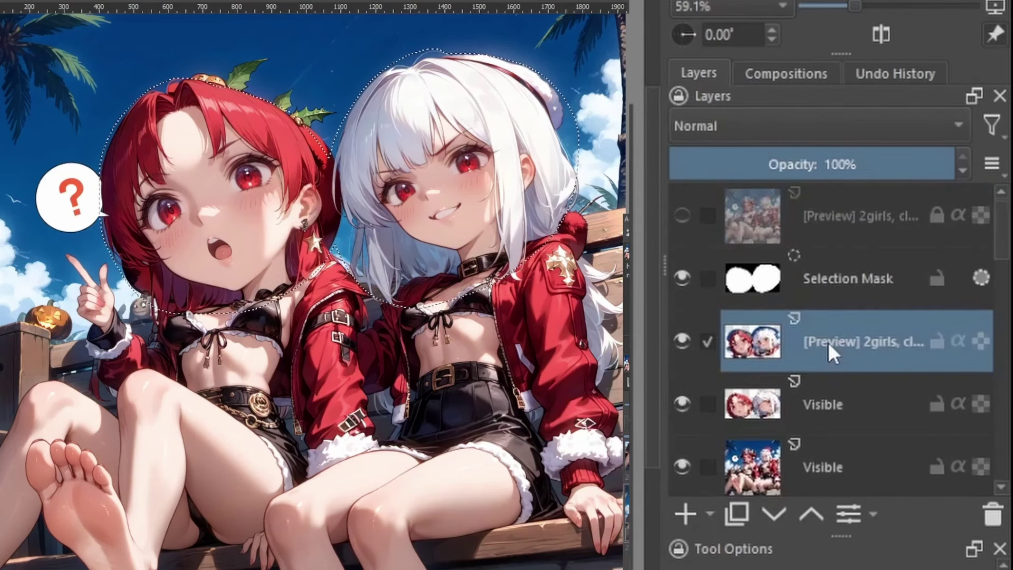
double_click(828, 342)
text(faces)
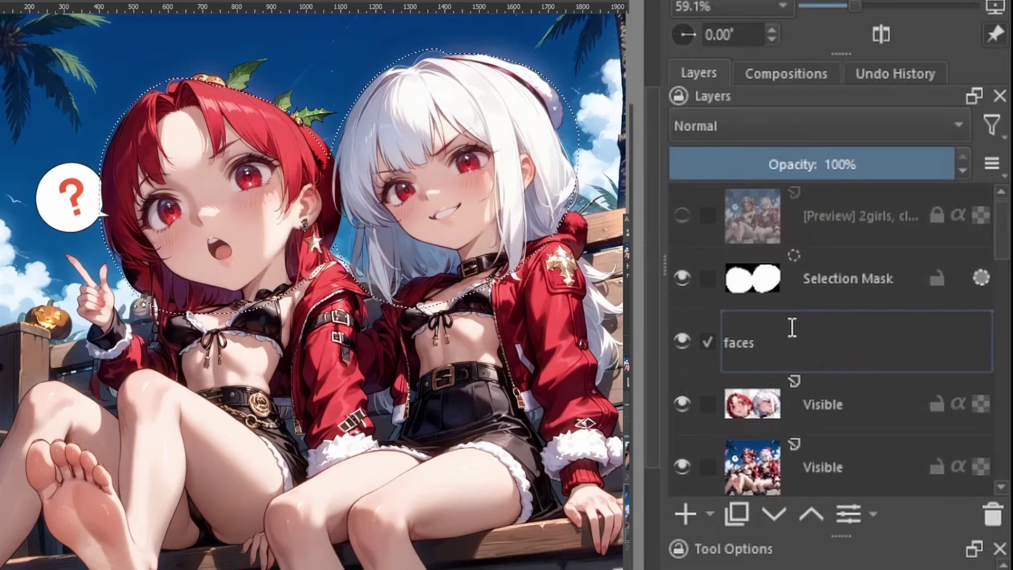
key(Return)
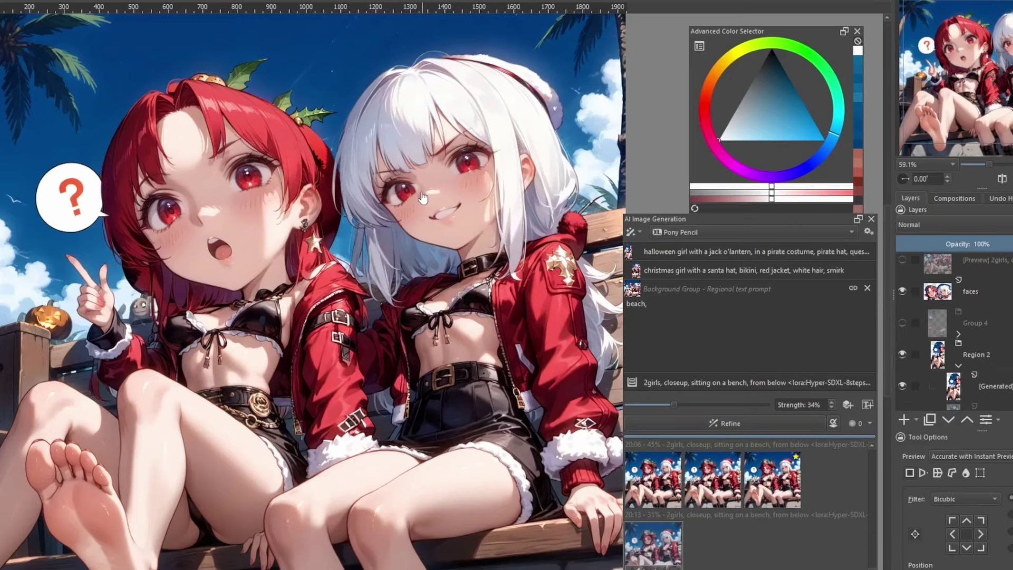
- Lower the faces layer's opacity to 55% and scale each girl's face down to line up with the original beneath
key(ctrl+t)
click(971, 323)
drag(1007, 244, 979, 244)
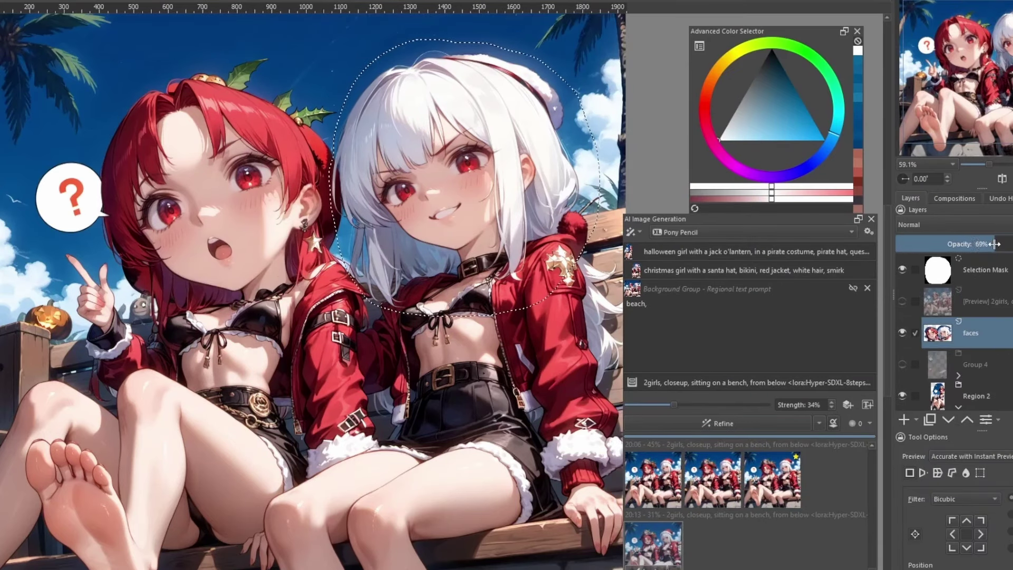
drag(599, 316, 505, 219)
drag(467, 103, 507, 145)
scroll(502, 128, up, 3)
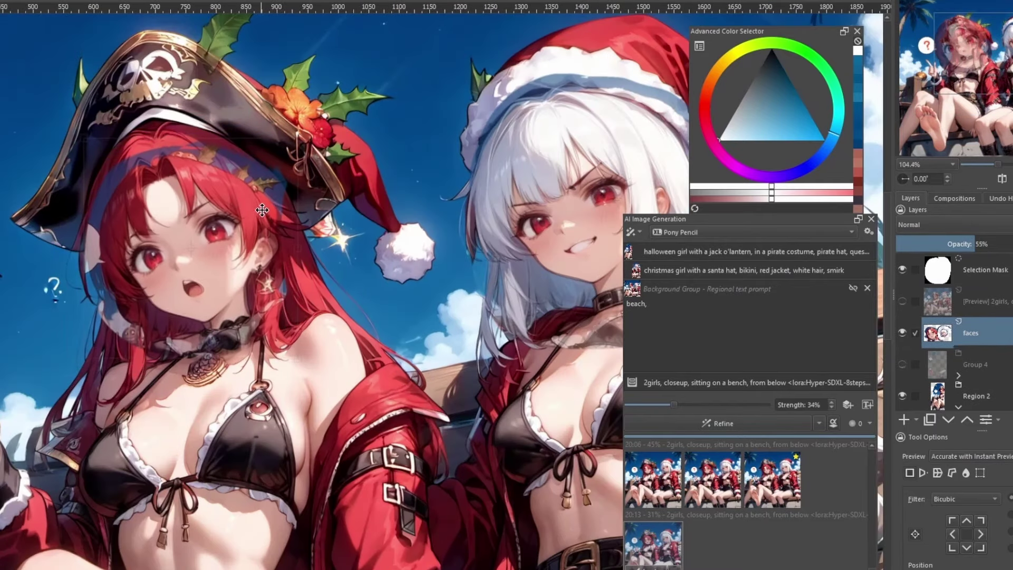
key(ctrl+t)
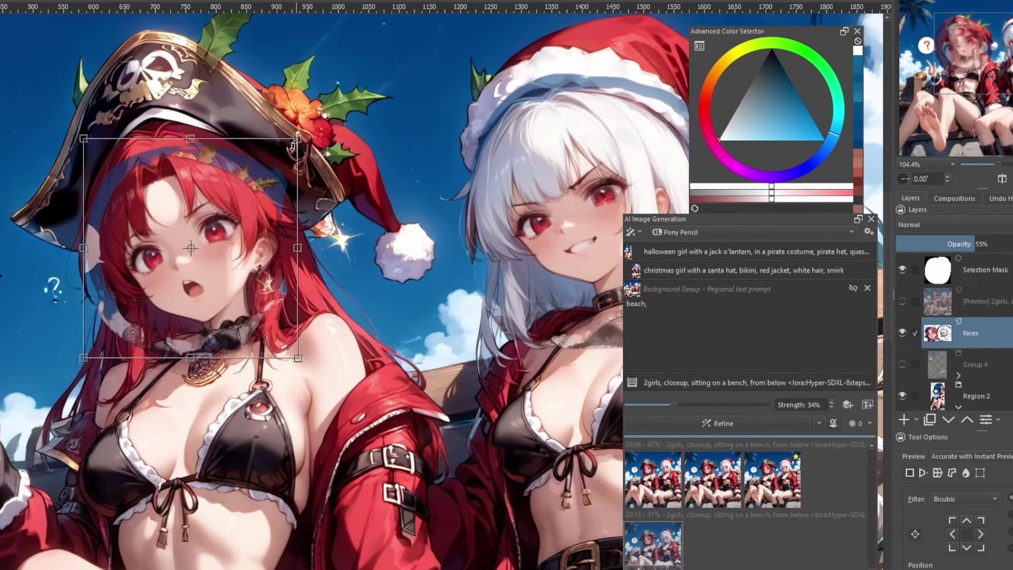
- Restore the faces layer to 100% opacity and add a transparency mask to it
click(903, 333)
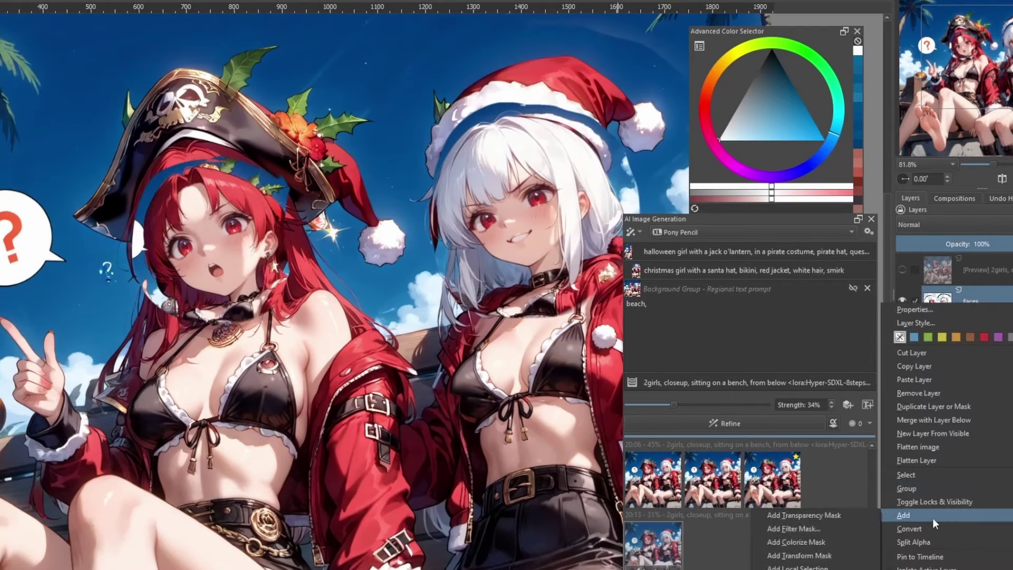
click(839, 496)
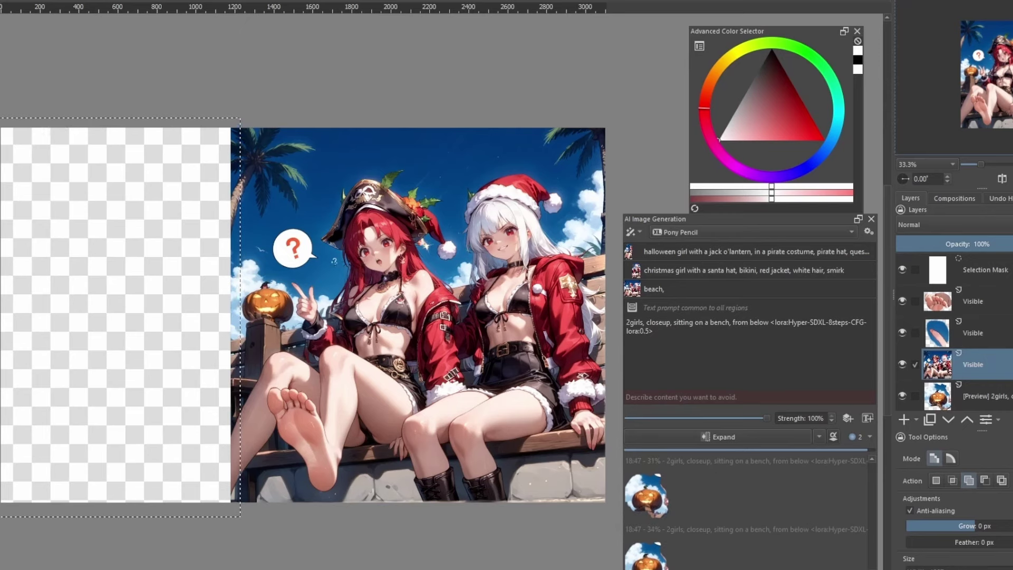
- Fill the selected empty strip beside the two girls with bright sky blue on Paint Layer 5
key(f)
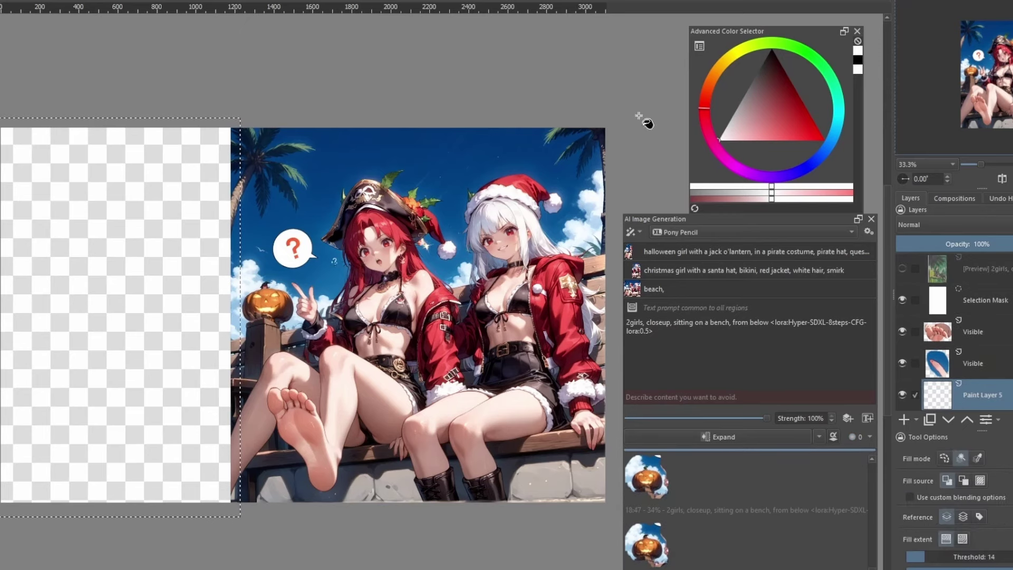
click(835, 128)
click(802, 140)
click(185, 318)
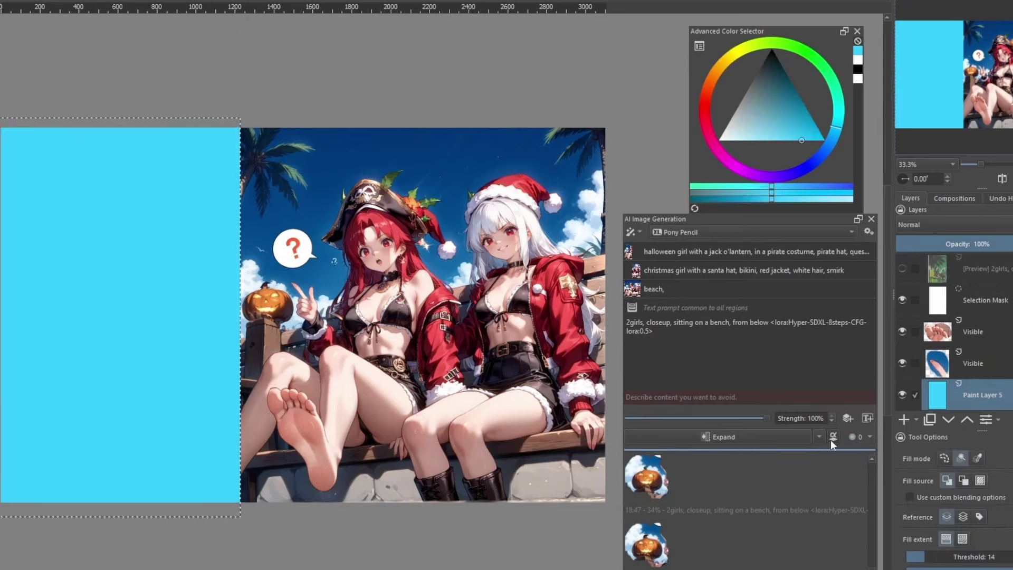
- Create a region for Paint Layer 5 with the prompt "Beach, sky, palm tree" and generate the canvas expansion at 100% strength
click(867, 419)
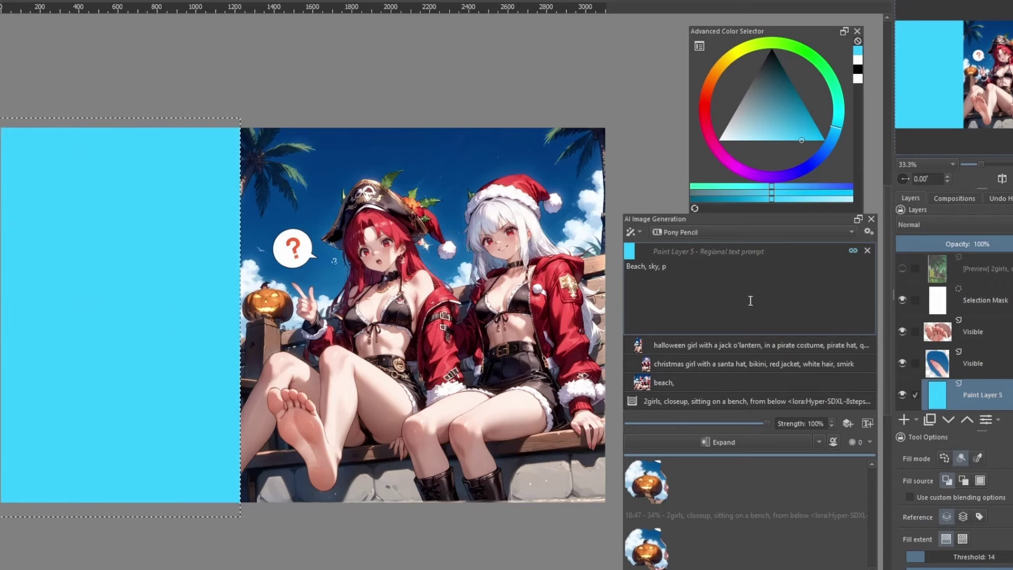
click(746, 447)
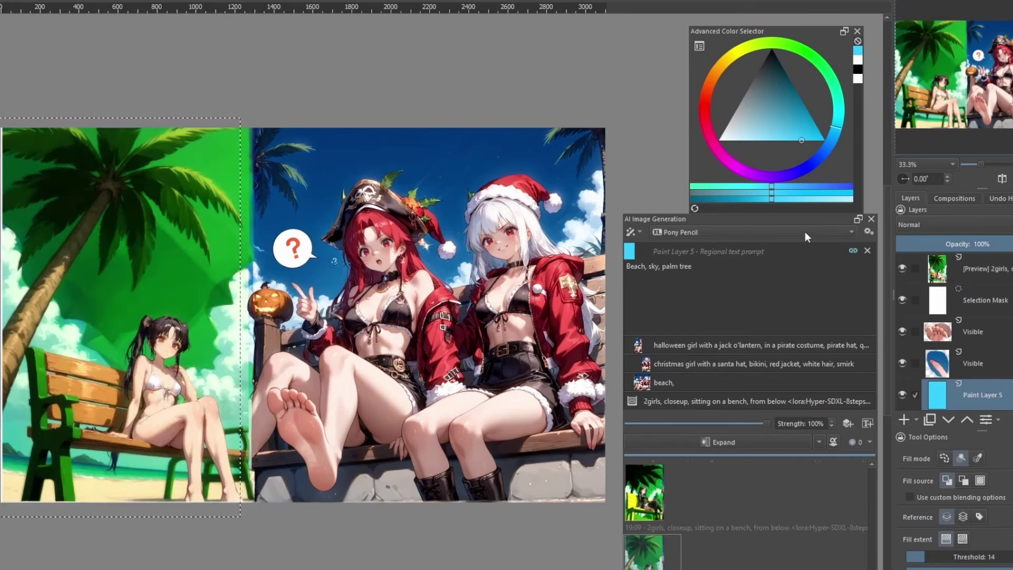
- Try the Blue Pencil style for the expanded beach area and switch the generation style to VXP Turbo
click(805, 232)
click(800, 194)
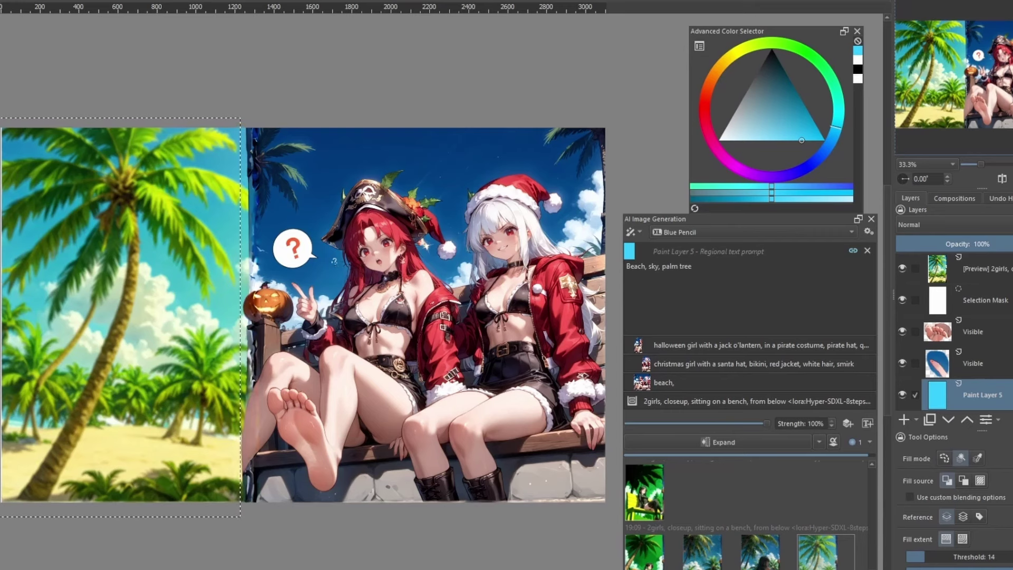
click(752, 232)
click(684, 319)
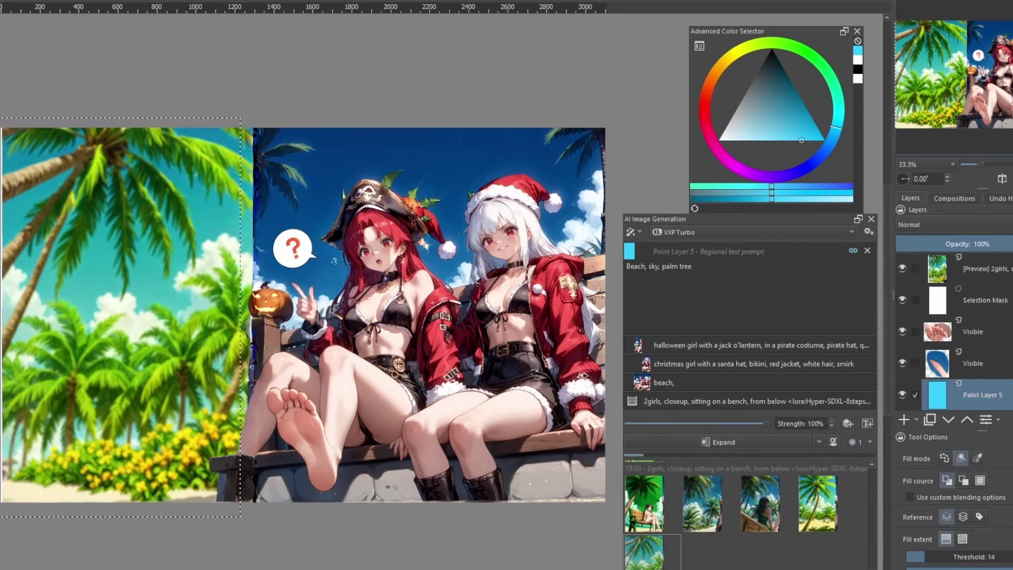